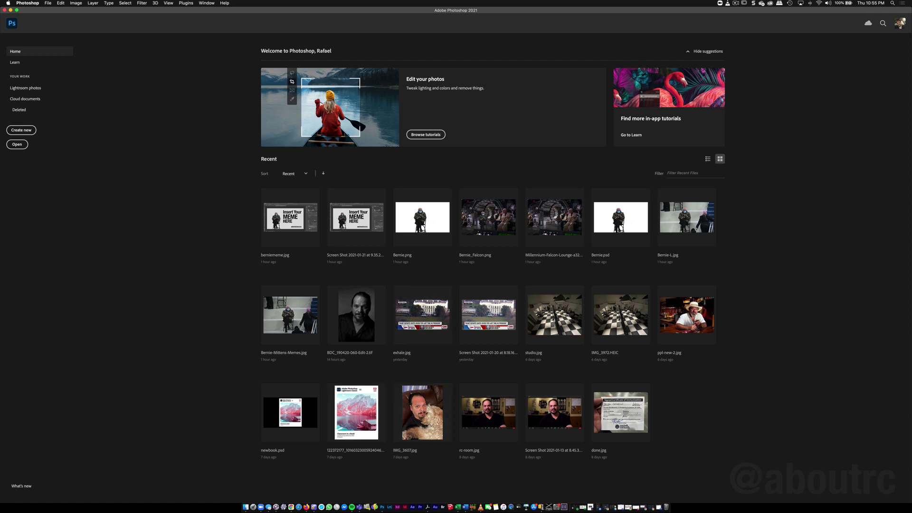
- Open the photo Bernie-L.jpg for editing
{"action": "left_click_drag", "start_coordinate": [434, 0], "coordinate": [451, 175]}
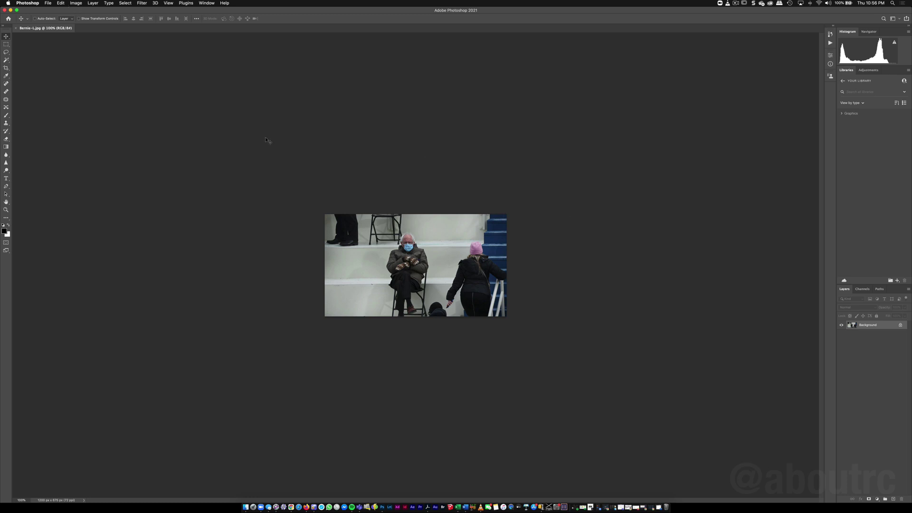
{"action": "key", "text": "super+space"}
{"action": "left_click_drag", "start_coordinate": [375, 239], "coordinate": [416, 241]}
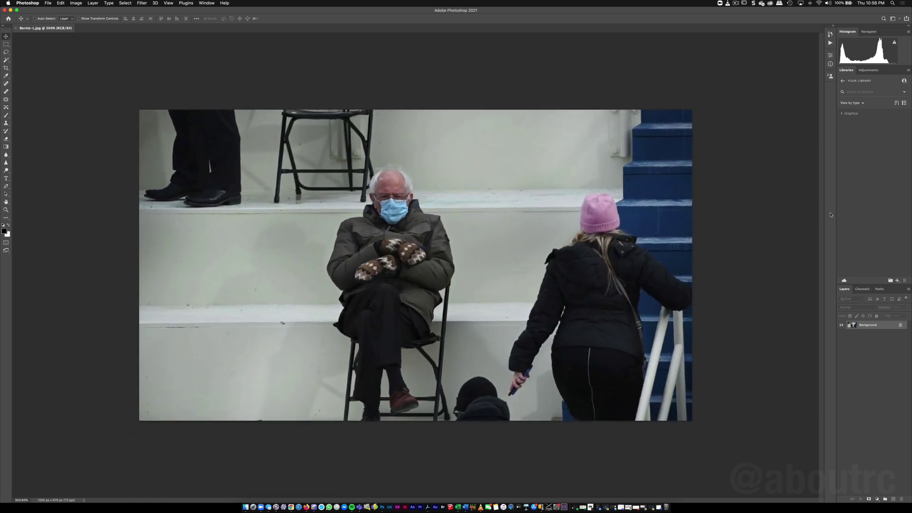
- Detach the Layers panel, enlarge it and float it over the right part of the photo
{"action": "left_click_drag", "start_coordinate": [844, 289], "coordinate": [744, 168]}
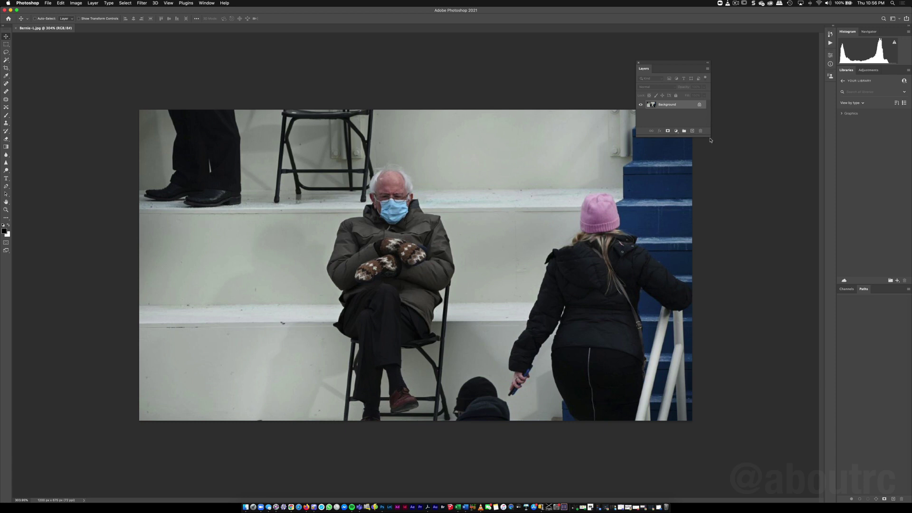
{"action": "left_click_drag", "start_coordinate": [710, 134], "coordinate": [755, 231]}
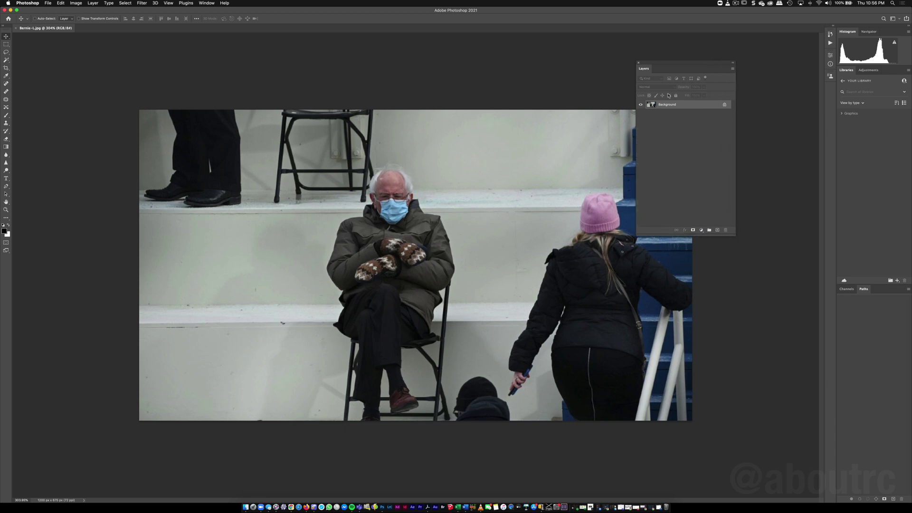
{"action": "left_click_drag", "start_coordinate": [658, 63], "coordinate": [703, 90]}
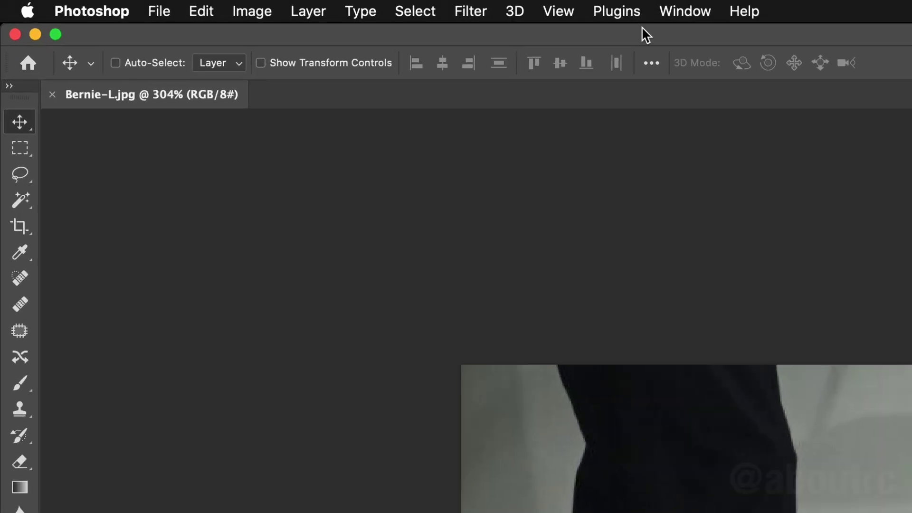
- Try masking the photo with an automatic subject selection, and undo the mask and clear the selection
{"action": "left_click", "coordinate": [406, 11]}
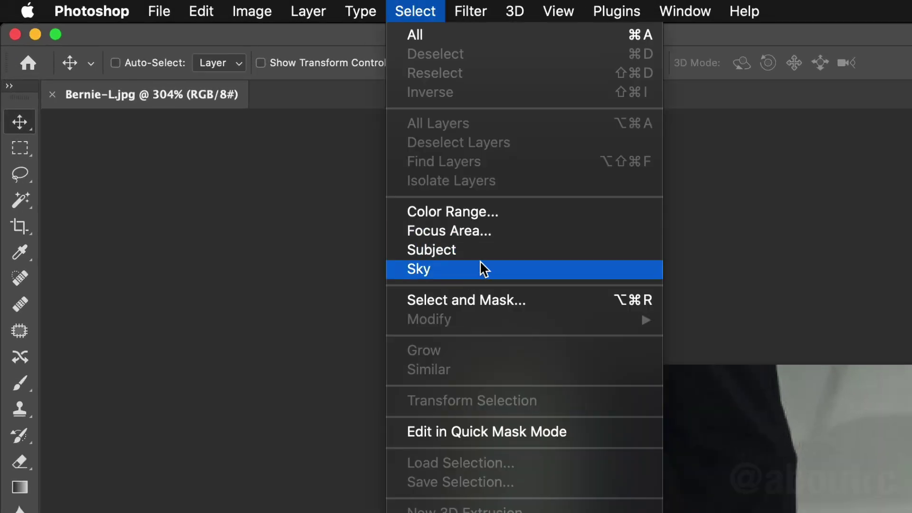
{"action": "left_click", "coordinate": [515, 244]}
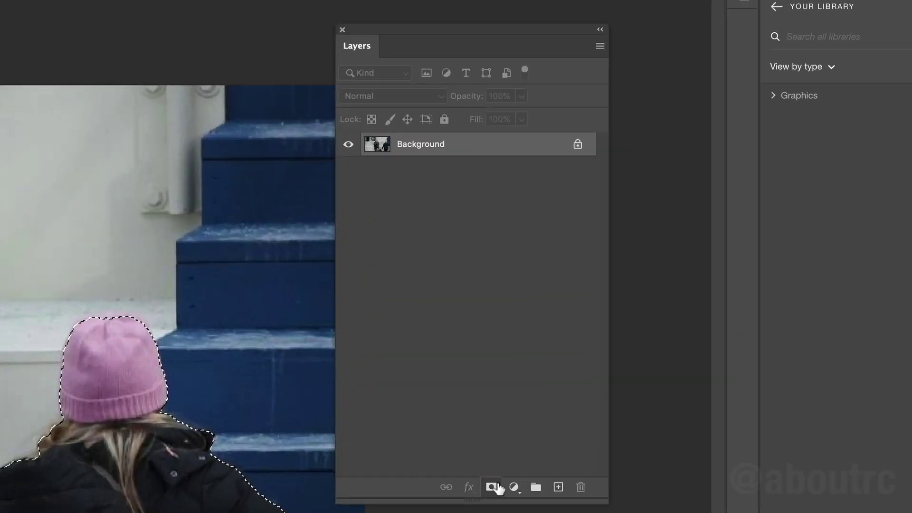
{"action": "left_click", "coordinate": [689, 303]}
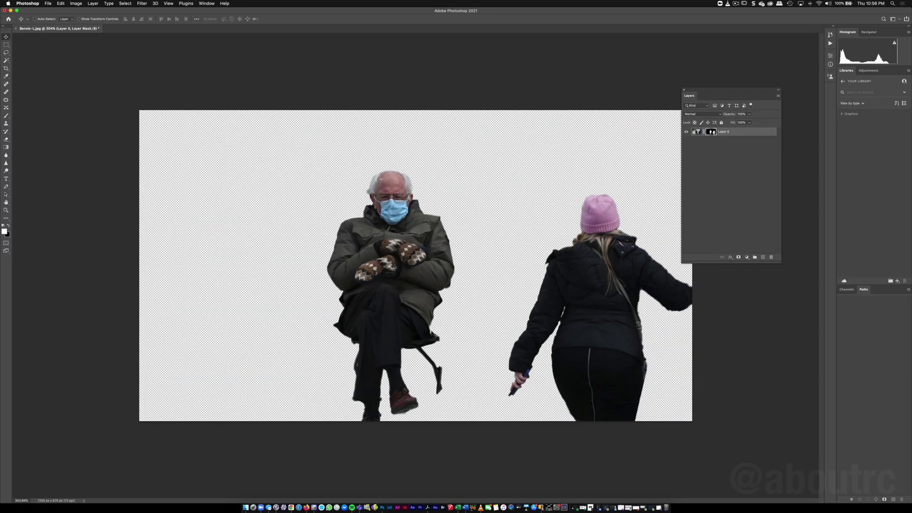
{"action": "key", "text": "super+z"}
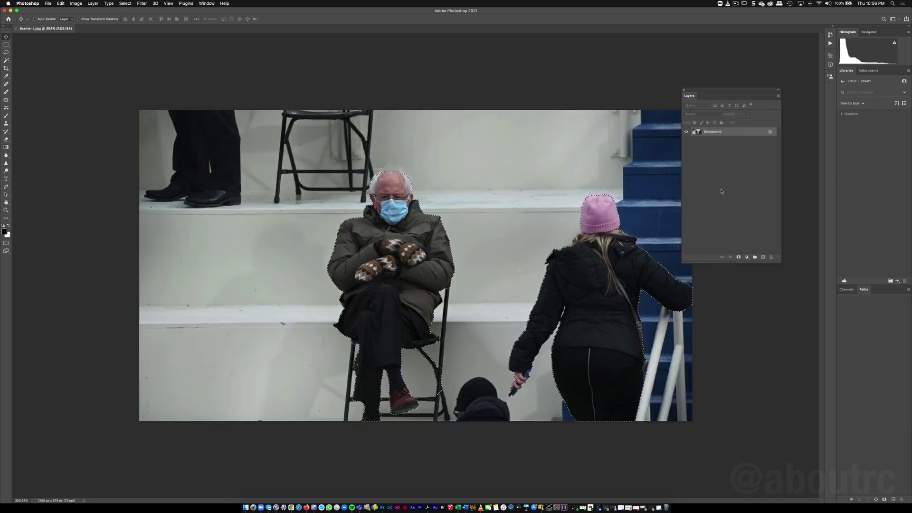
{"action": "key", "text": "super+d"}
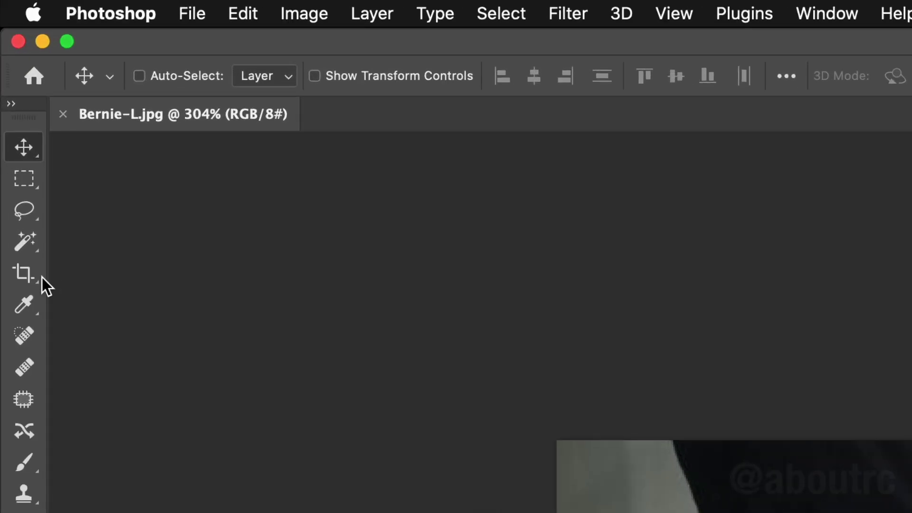
- Select the seated man by framing him with the Object Selection tool in Rectangle mode
{"action": "left_click", "coordinate": [22, 241]}
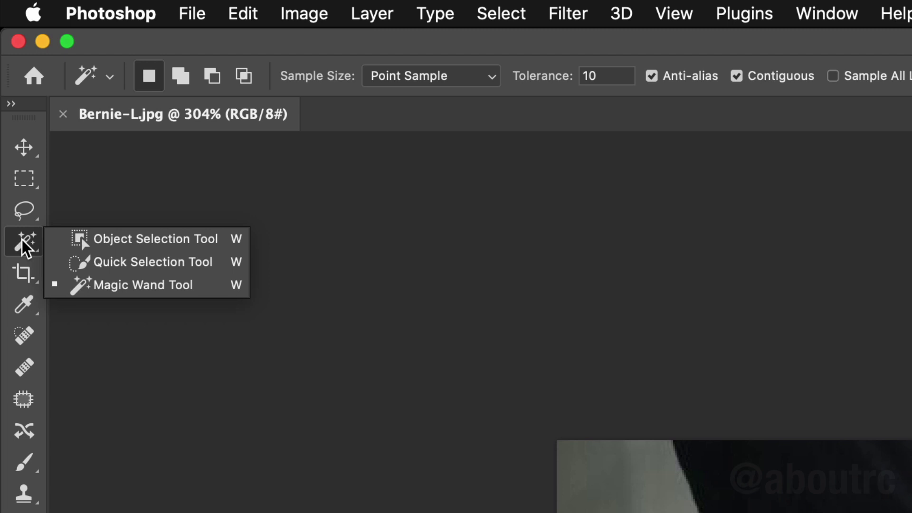
{"action": "left_click", "coordinate": [191, 244]}
{"action": "left_click", "coordinate": [35, 249]}
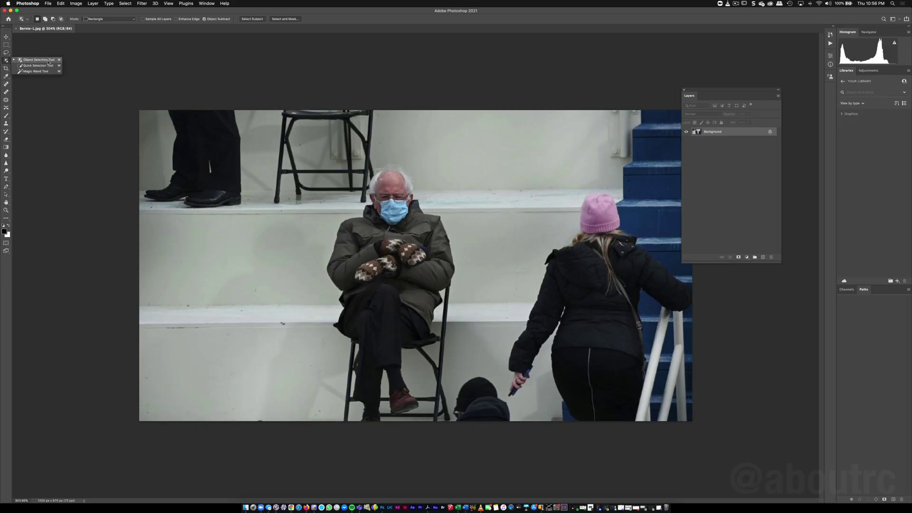
{"action": "left_click", "coordinate": [48, 61]}
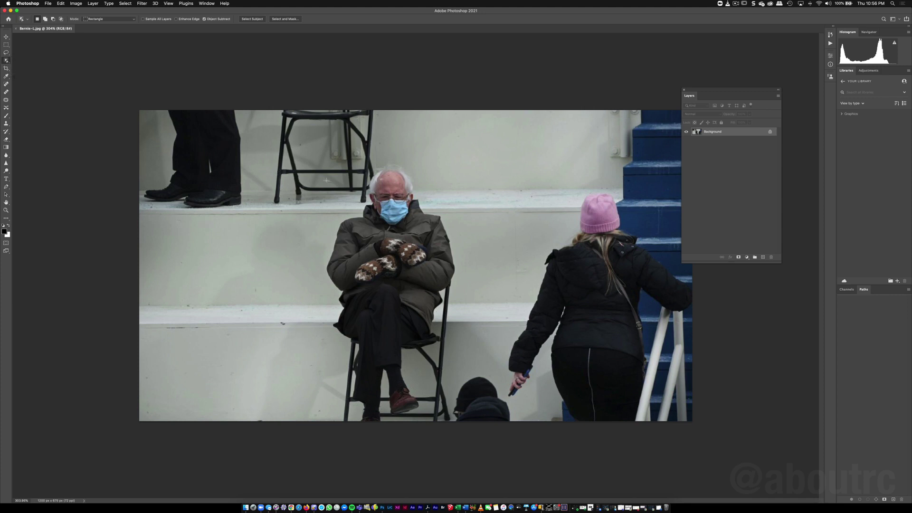
{"action": "left_click_drag", "start_coordinate": [332, 160], "coordinate": [457, 447]}
{"action": "left_click_drag", "start_coordinate": [456, 446], "coordinate": [455, 444]}
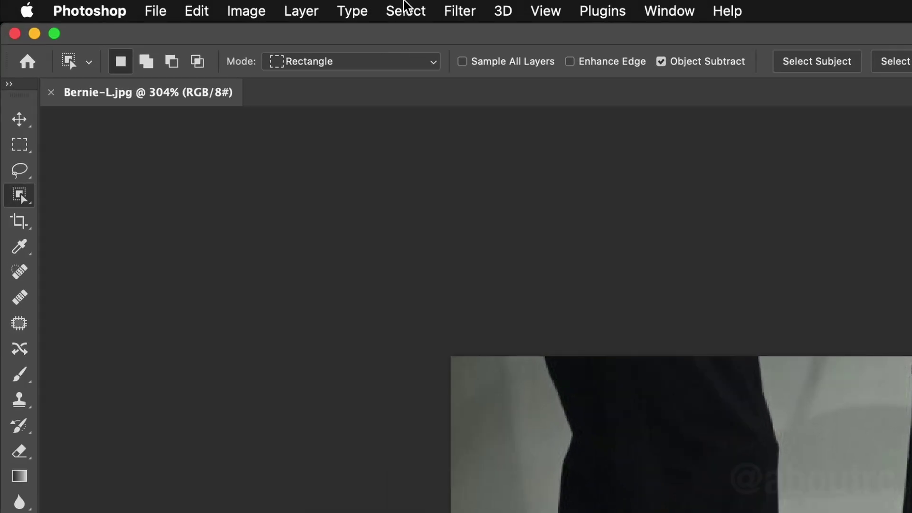
- Start Select and Mask on the seated man's selection and float its Properties panel beside him
{"action": "left_click", "coordinate": [405, 7]}
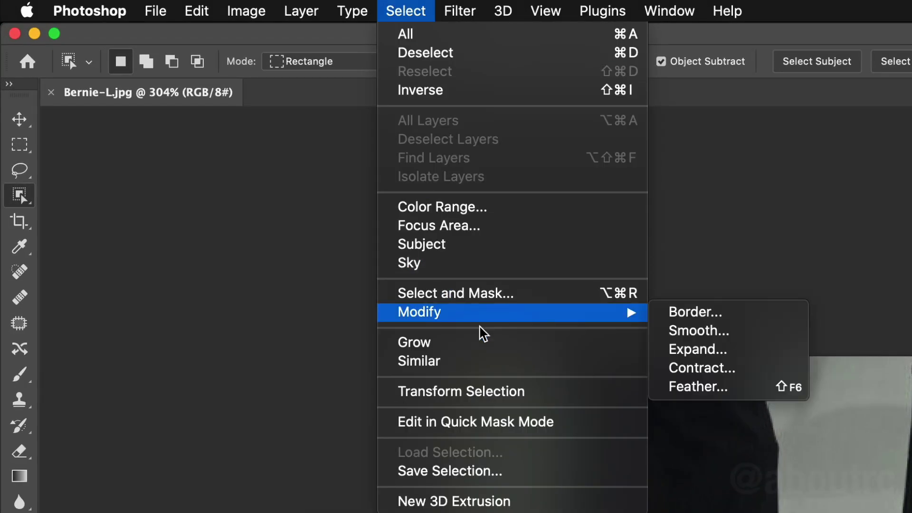
{"action": "left_click", "coordinate": [512, 294]}
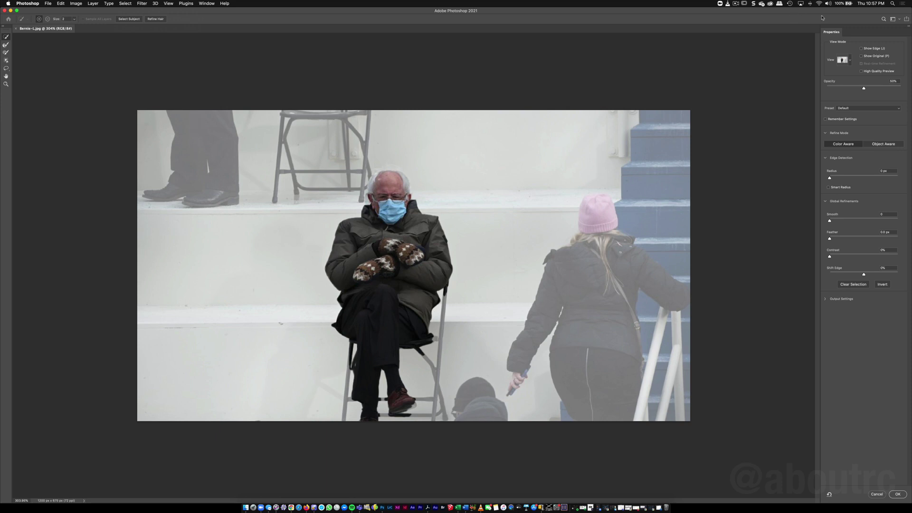
{"action": "left_click_drag", "start_coordinate": [832, 32], "coordinate": [623, 70]}
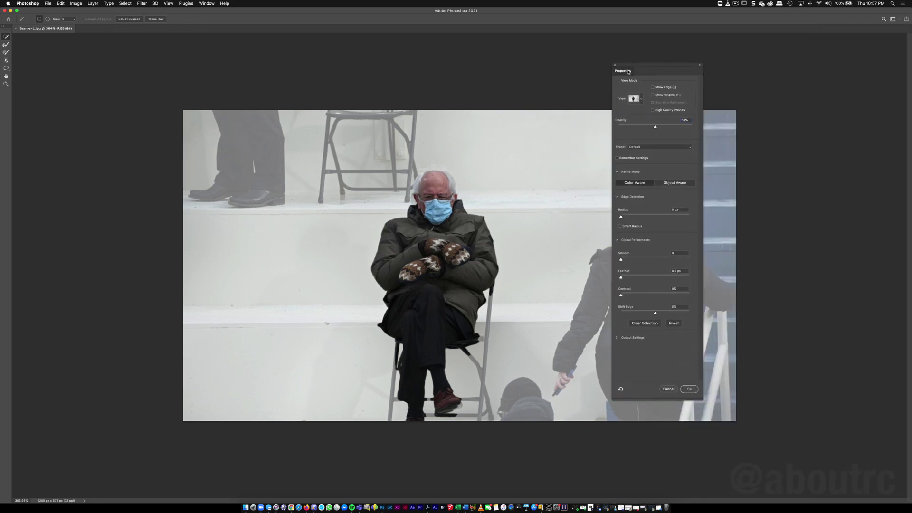
{"action": "left_click_drag", "start_coordinate": [622, 71], "coordinate": [563, 116]}
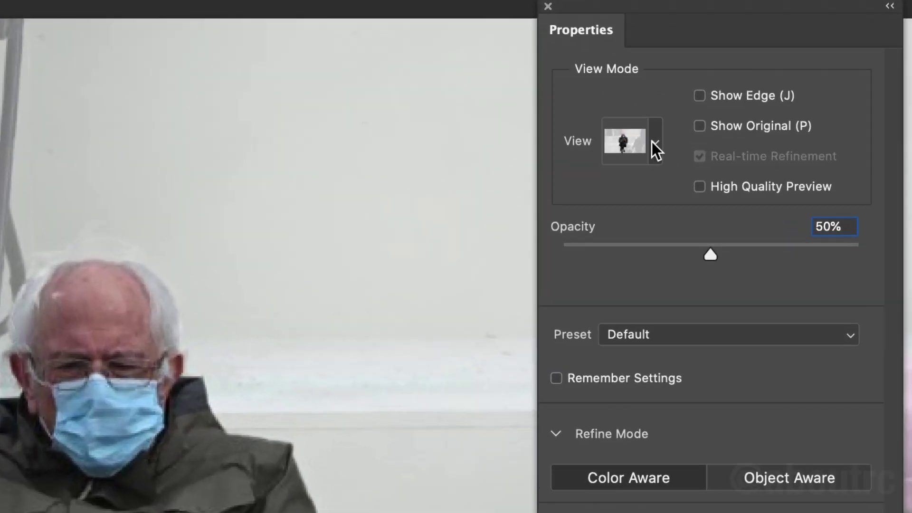
- Set the On White preview opacity to 17% and the edge detection radius to 2 px
{"action": "left_click", "coordinate": [574, 141]}
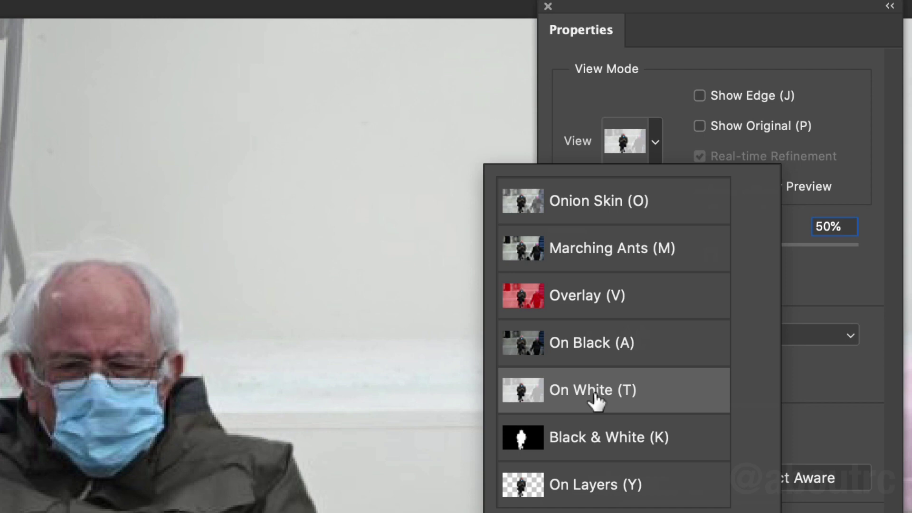
{"action": "left_click", "coordinate": [765, 71]}
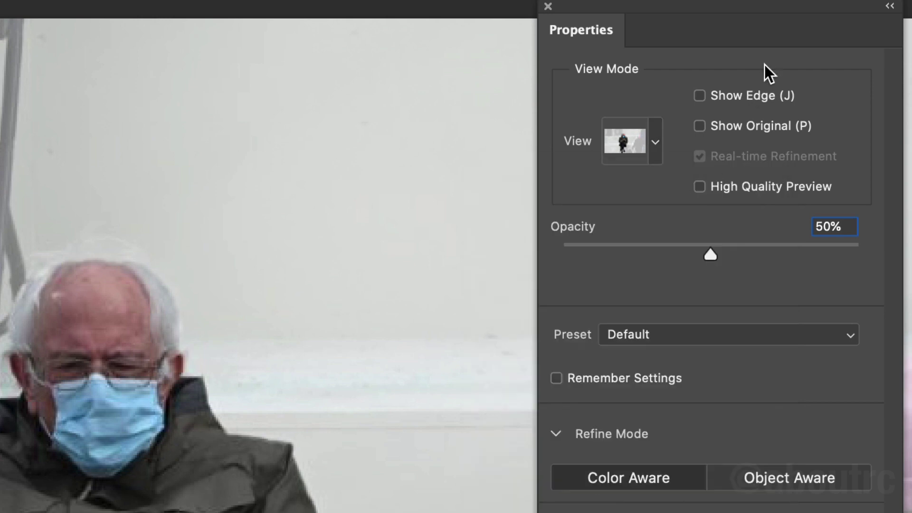
{"action": "left_click_drag", "start_coordinate": [736, 252], "coordinate": [811, 256]}
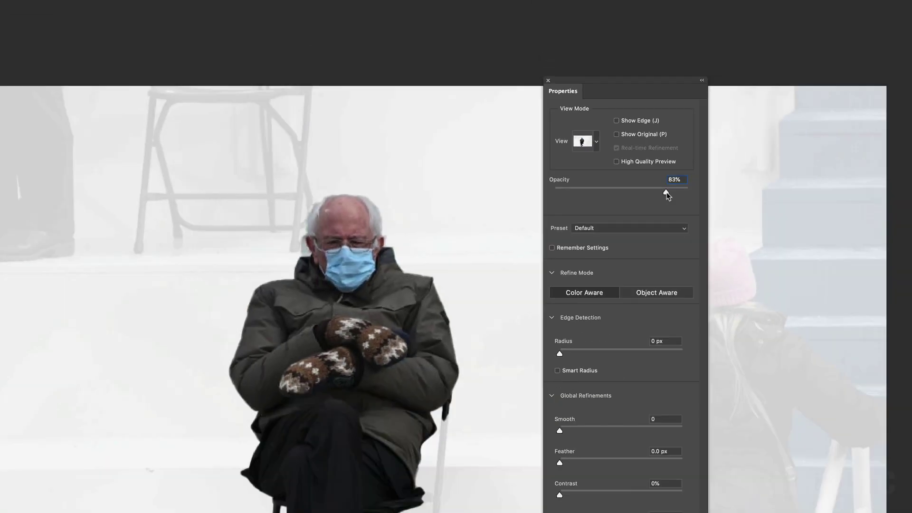
{"action": "left_click_drag", "start_coordinate": [666, 195], "coordinate": [565, 179]}
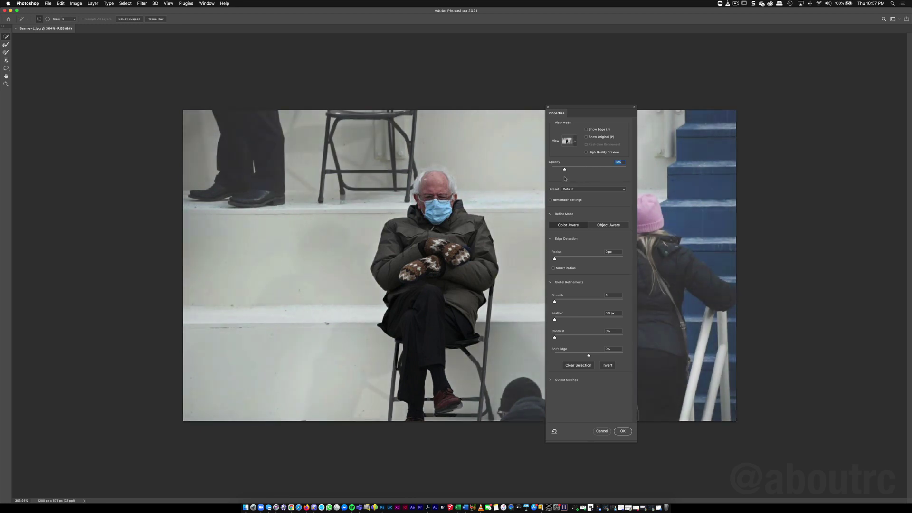
{"action": "left_click_drag", "start_coordinate": [554, 259], "coordinate": [561, 259]}
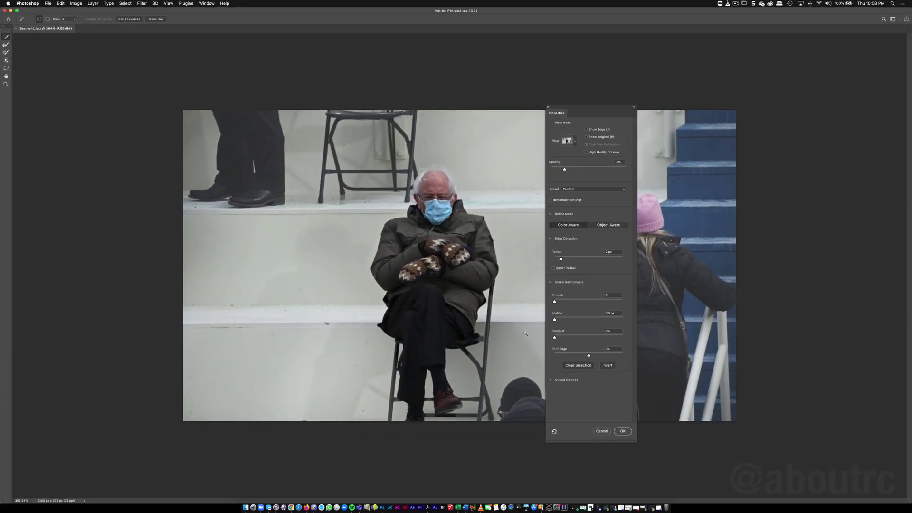
- Brush the folding chair's long leg to the right of the man's coat into the selection
{"action": "left_click_drag", "start_coordinate": [487, 295], "coordinate": [507, 303]}
{"action": "scroll", "coordinate": [436, 214], "scroll_direction": "down", "scroll_amount": 5}
{"action": "scroll", "coordinate": [441, 228], "scroll_direction": "up", "scroll_amount": 2}
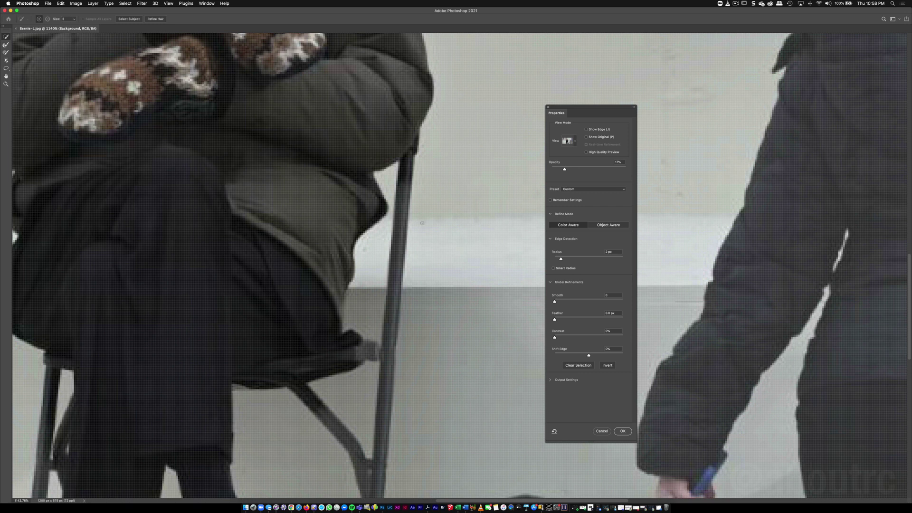
{"action": "mouse_move", "coordinate": [407, 215]}
{"action": "left_mouse_down"}
{"action": "mouse_move", "coordinate": [458, 218]}
{"action": "mouse_move", "coordinate": [409, 216]}
{"action": "left_mouse_up"}
{"action": "left_click_drag", "start_coordinate": [398, 264], "coordinate": [387, 457]}
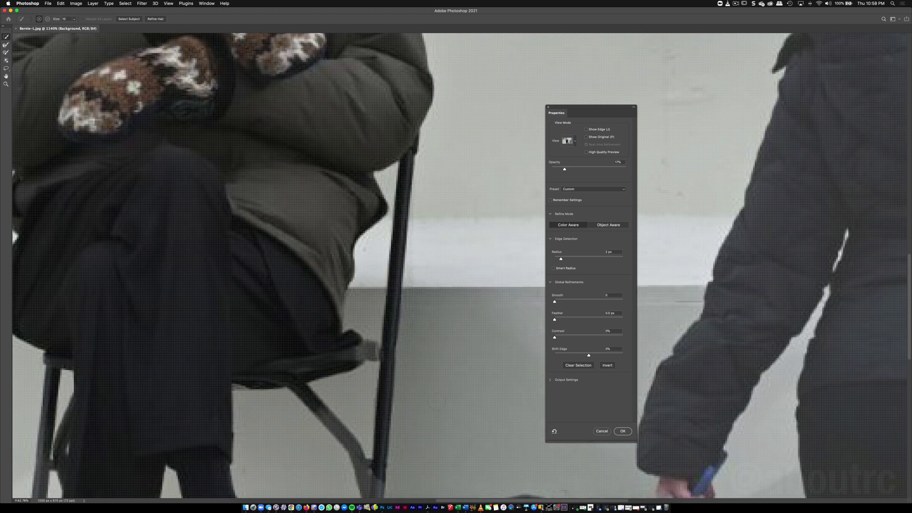
- Hide the pixel grid over the magnified photo
{"action": "mouse_move", "coordinate": [442, 350]}
{"action": "left_mouse_down"}
{"action": "mouse_move", "coordinate": [430, 348]}
{"action": "mouse_move", "coordinate": [445, 349]}
{"action": "left_mouse_up"}
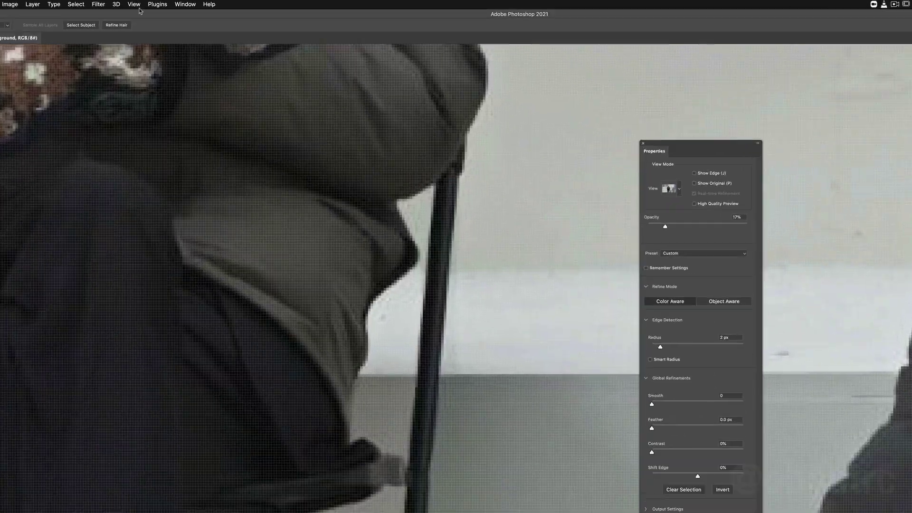
{"action": "left_click", "coordinate": [169, 3]}
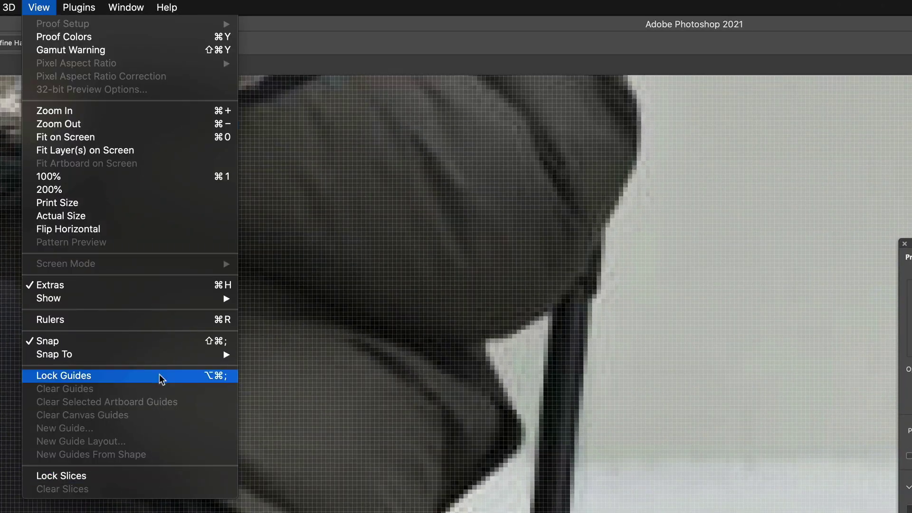
{"action": "mouse_move", "coordinate": [205, 301]}
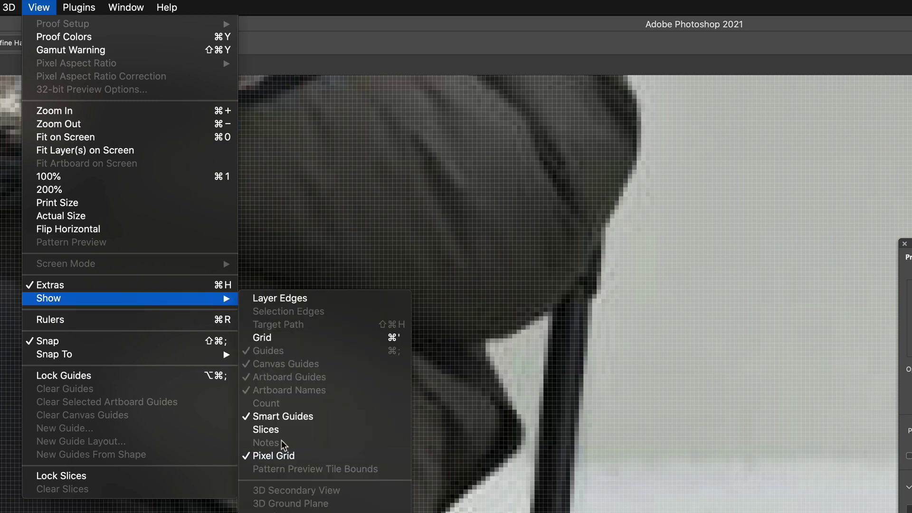
{"action": "left_click", "coordinate": [285, 456]}
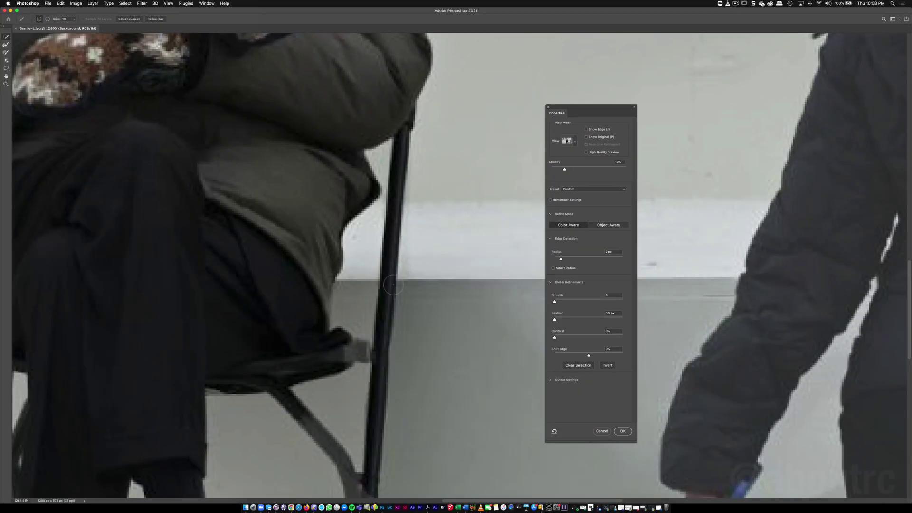
- Brush the folding chair's remaining legs and crossbars into the selection, subtracting any excess
{"action": "left_click_drag", "start_coordinate": [440, 274], "coordinate": [417, 290]}
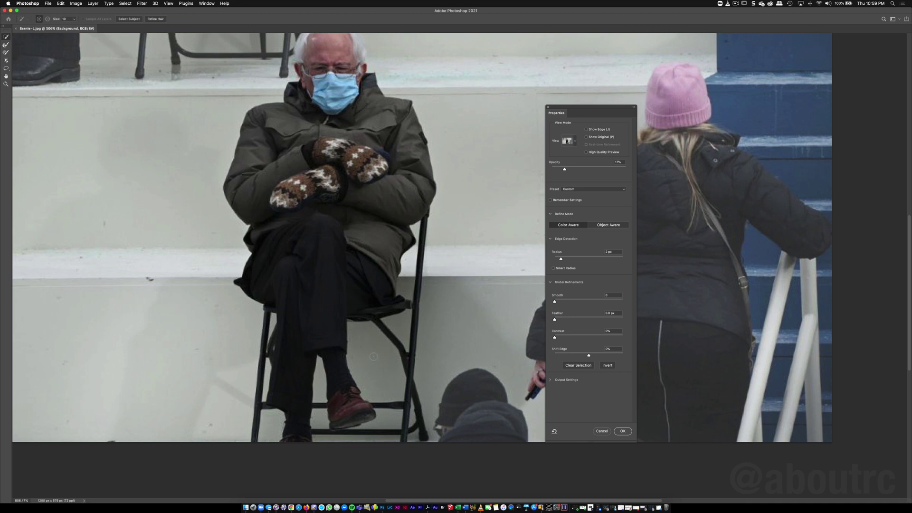
{"action": "key", "text": "alt"}
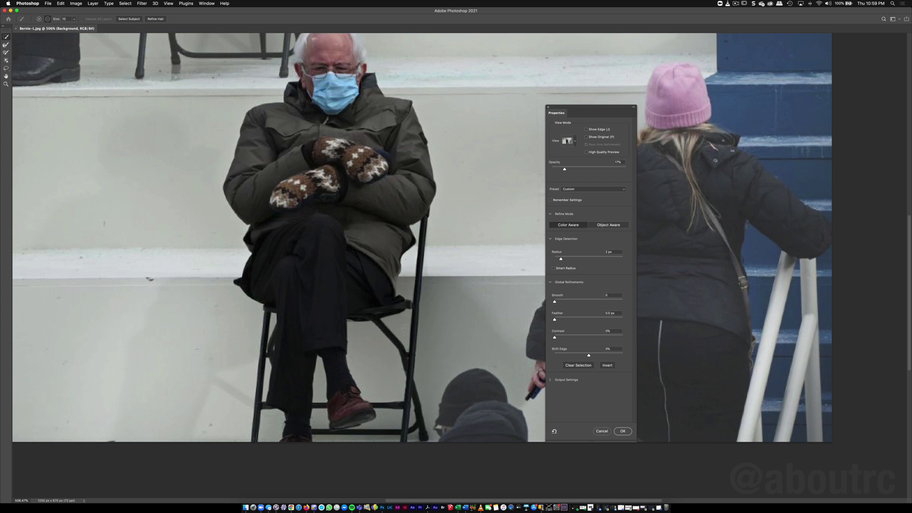
{"action": "left_click_drag", "start_coordinate": [393, 417], "coordinate": [367, 422]}
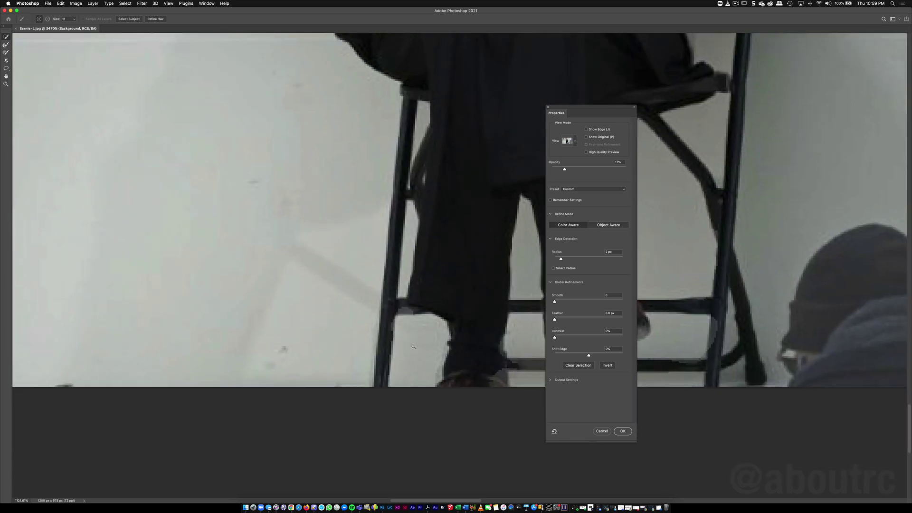
{"action": "left_click_drag", "start_coordinate": [409, 208], "coordinate": [401, 291]}
{"action": "mouse_move", "coordinate": [398, 215]}
{"action": "left_mouse_down"}
{"action": "mouse_move", "coordinate": [385, 290]}
{"action": "mouse_move", "coordinate": [407, 304]}
{"action": "mouse_move", "coordinate": [398, 306]}
{"action": "mouse_move", "coordinate": [415, 304]}
{"action": "mouse_move", "coordinate": [424, 211]}
{"action": "mouse_move", "coordinate": [411, 289]}
{"action": "left_mouse_up"}
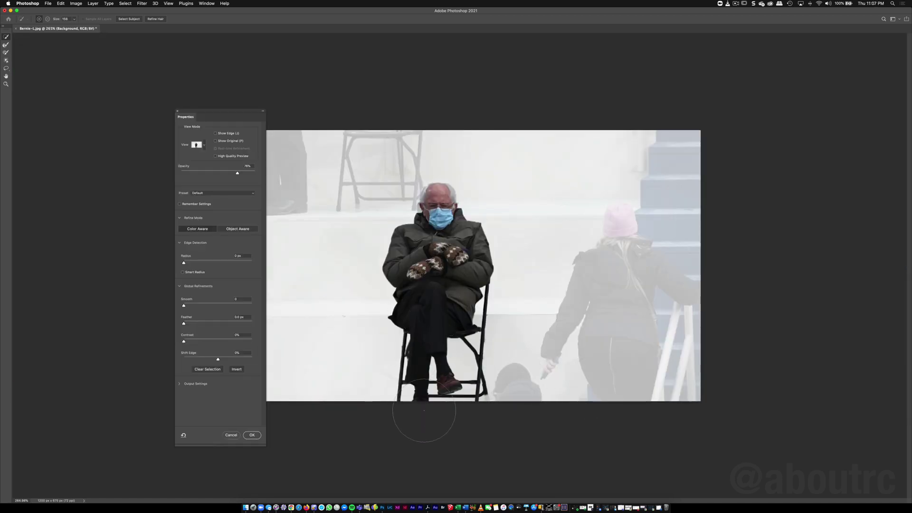
- Accept the refined selection, apply it as a layer mask on the photo, and move the Layers panel beside the cutout
{"action": "left_click", "coordinate": [252, 435]}
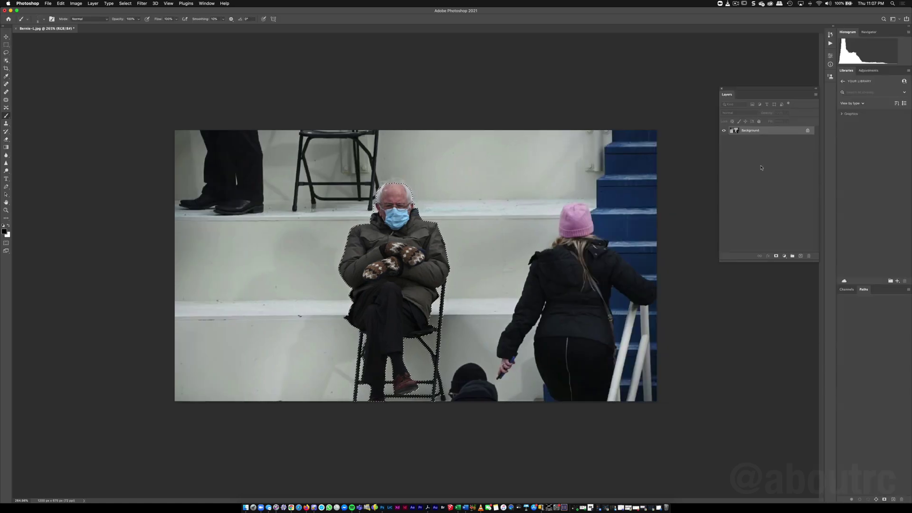
{"action": "left_click", "coordinate": [776, 256]}
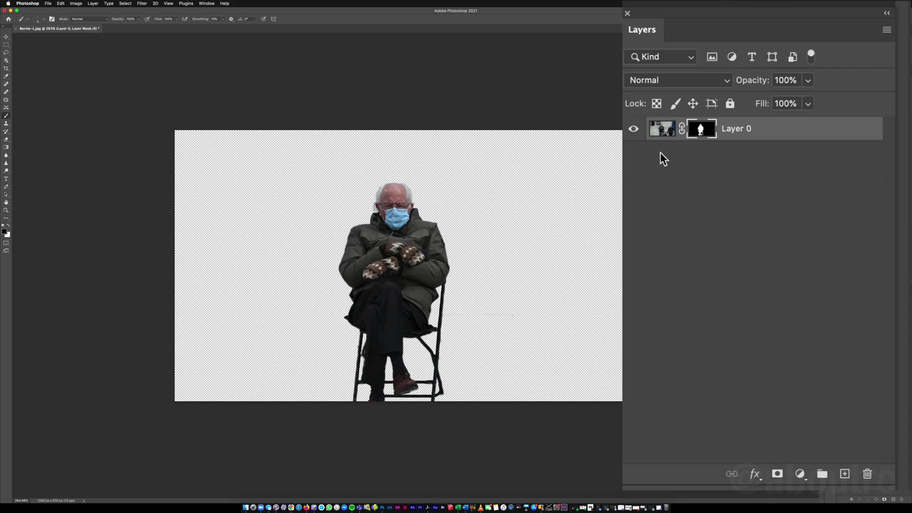
{"action": "left_click_drag", "start_coordinate": [757, 89], "coordinate": [578, 230]}
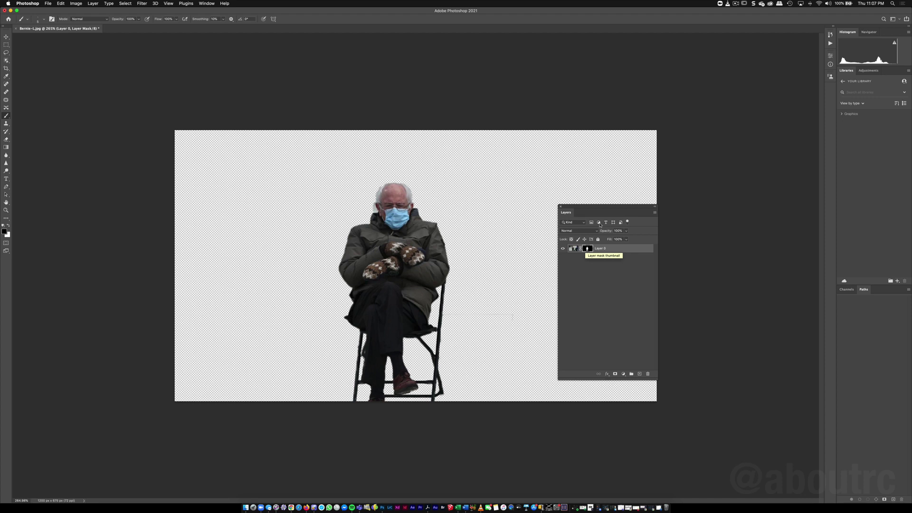
- Place the Millennium-Falcon-Lounge image into the document and enlarge it proportionally until it covers the whole canvas
{"action": "left_click_drag", "start_coordinate": [599, 207], "coordinate": [718, 205]}
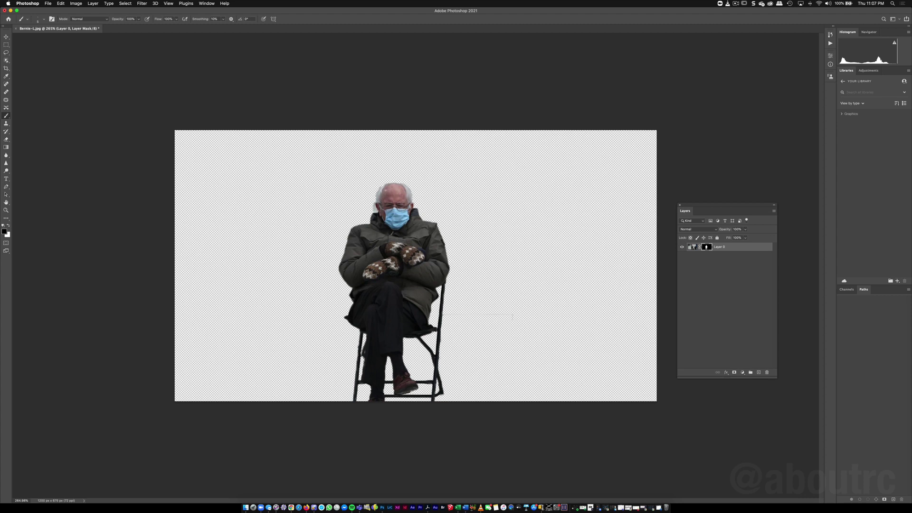
{"action": "left_click_drag", "start_coordinate": [544, 239], "coordinate": [403, 259]}
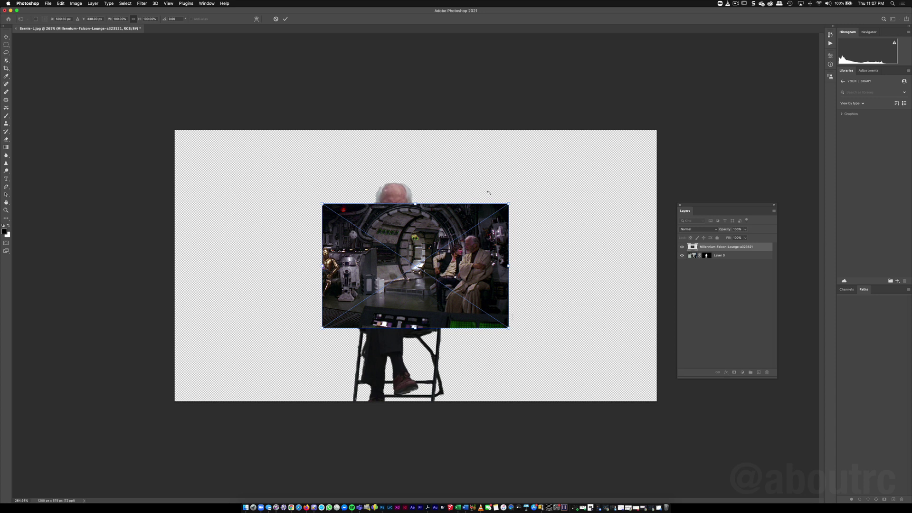
{"action": "left_click_drag", "start_coordinate": [509, 204], "coordinate": [675, 130]}
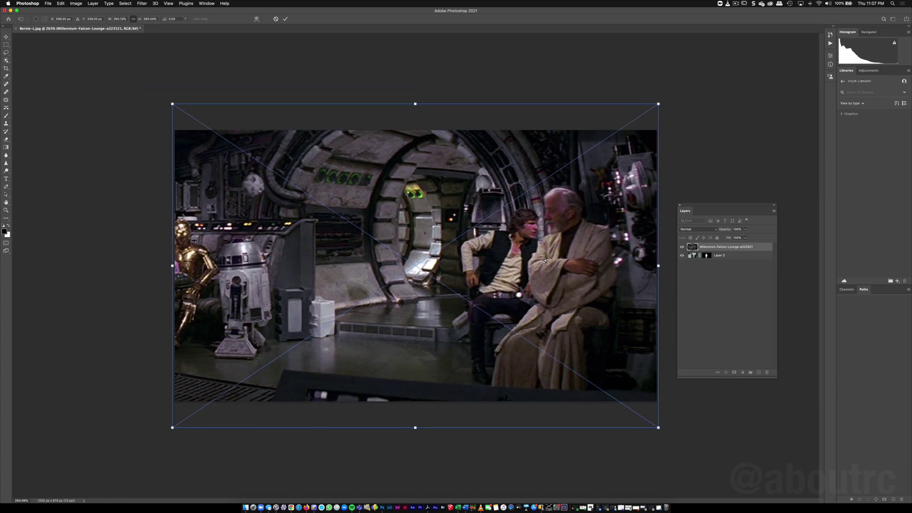
{"action": "key", "text": "Return"}
{"action": "key", "text": "b"}
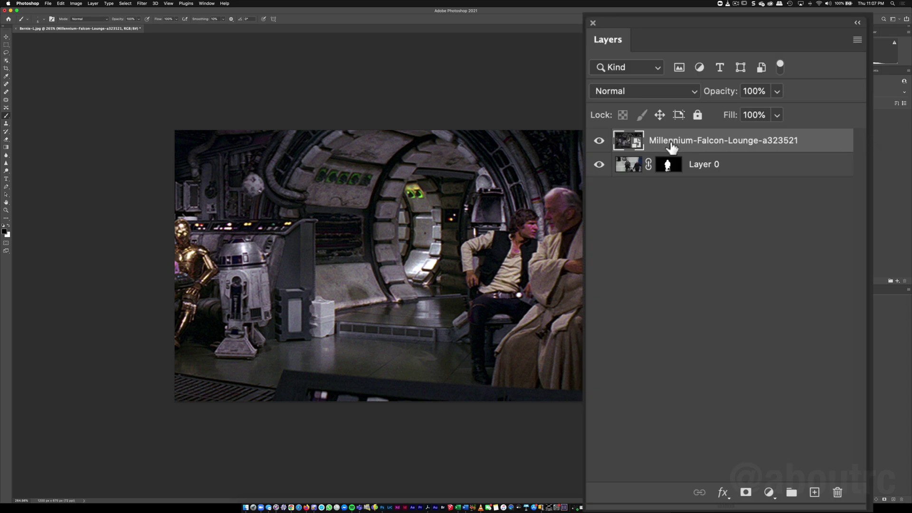
- Move the Millennium-Falcon-Lounge layer beneath the cutout layer and rename the cutout layer Bernie
{"action": "left_click_drag", "start_coordinate": [736, 249], "coordinate": [735, 257]}
{"action": "left_click_drag", "start_coordinate": [753, 171], "coordinate": [751, 178]}
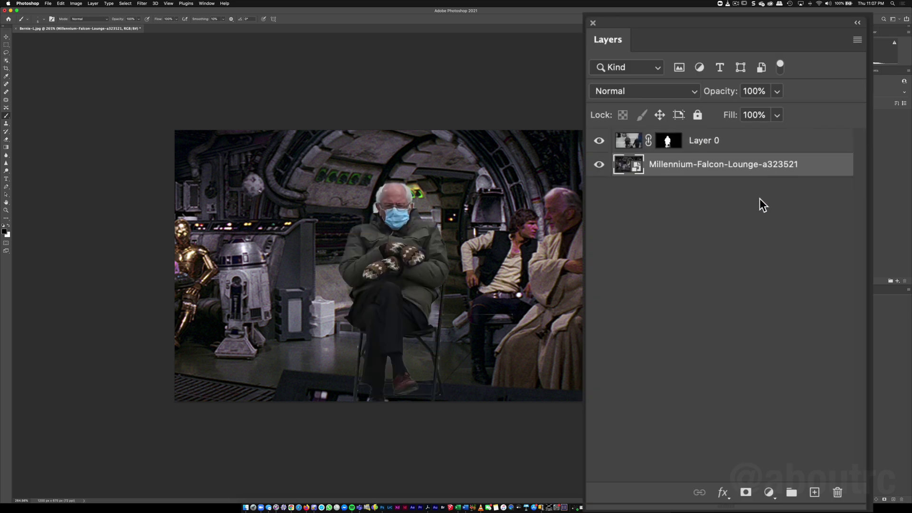
{"action": "left_click", "coordinate": [764, 148]}
{"action": "double_click", "coordinate": [702, 140]}
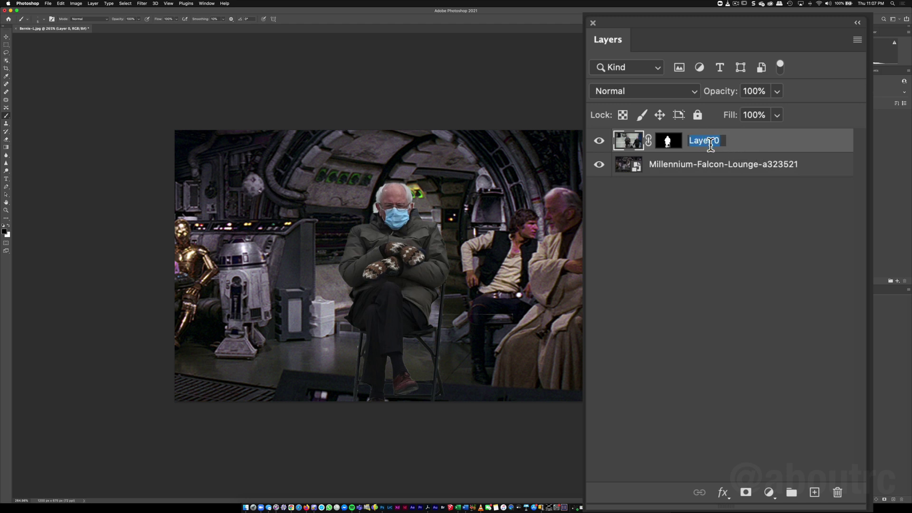
{"action": "type", "text": "Bernie"}
{"action": "key", "text": "Return"}
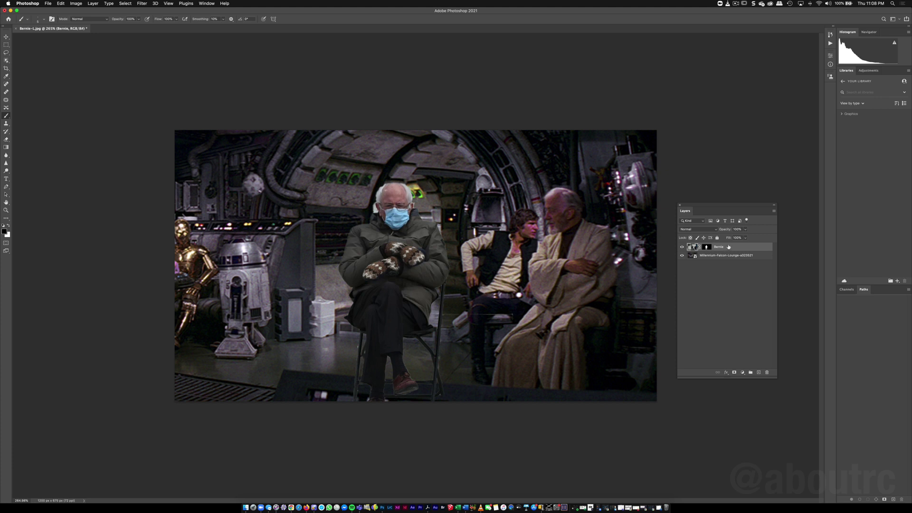
- Scale the Bernie layer down to about 79% and reposition him on the floor between the droid and the two seated men
{"action": "key", "text": "super+t"}
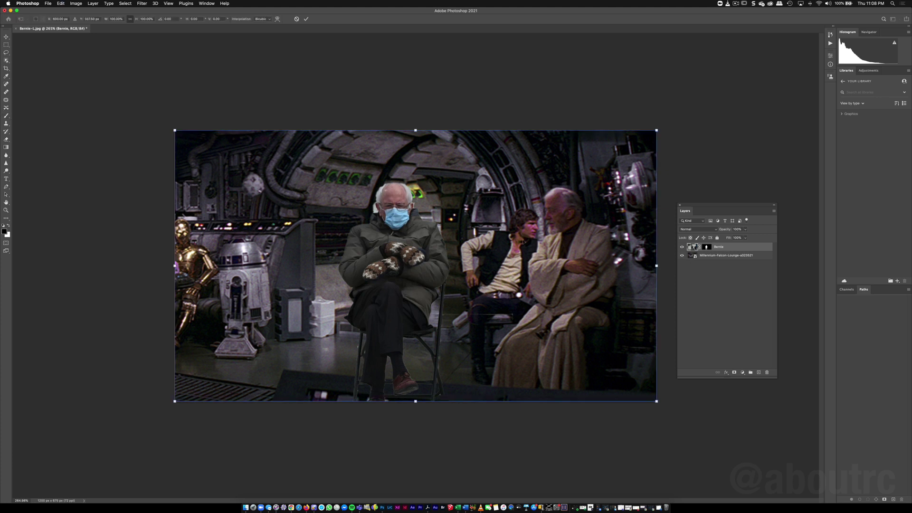
{"action": "left_click_drag", "start_coordinate": [658, 130], "coordinate": [635, 141]}
{"action": "left_click_drag", "start_coordinate": [631, 177], "coordinate": [628, 178]}
{"action": "left_click_drag", "start_coordinate": [390, 275], "coordinate": [359, 295]}
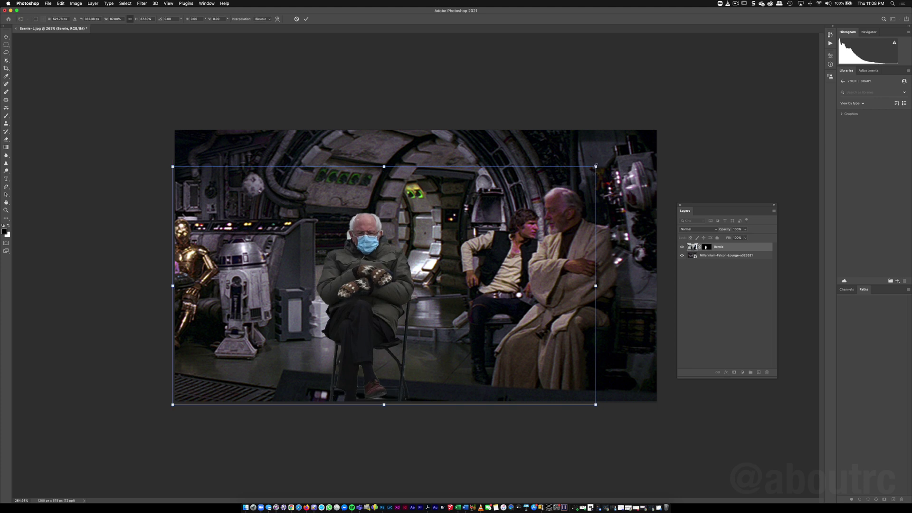
{"action": "left_click_drag", "start_coordinate": [596, 166], "coordinate": [575, 178]}
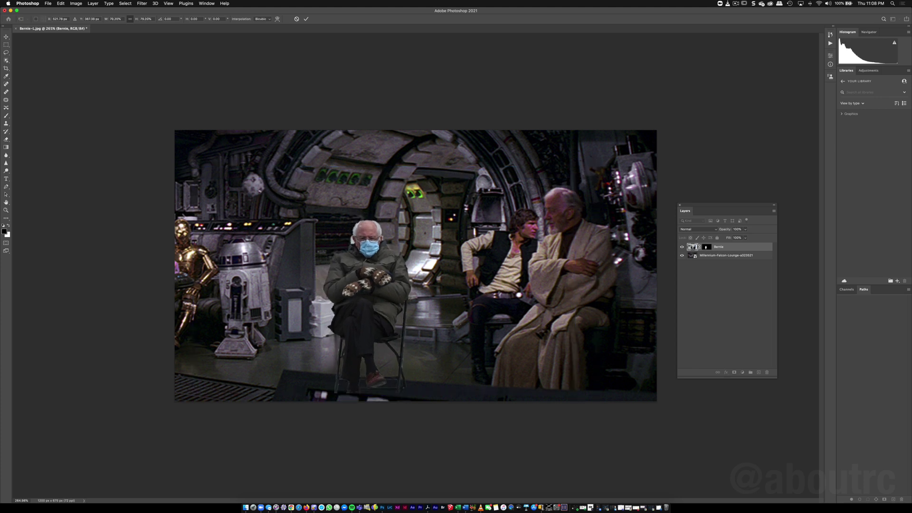
{"action": "key", "text": "Return"}
{"action": "key", "text": "b"}
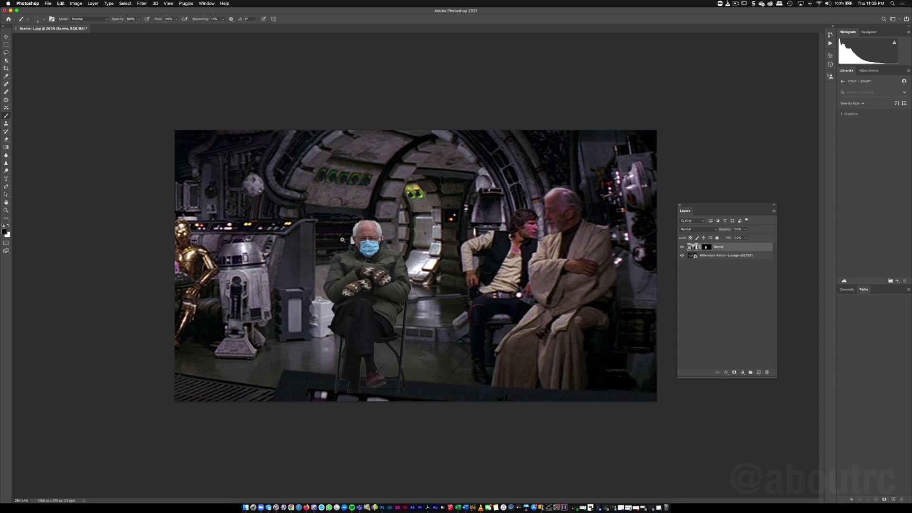
- Make the Bernie layer's mask the painting target and enlarge the brush
{"action": "left_click_drag", "start_coordinate": [342, 239], "coordinate": [472, 216]}
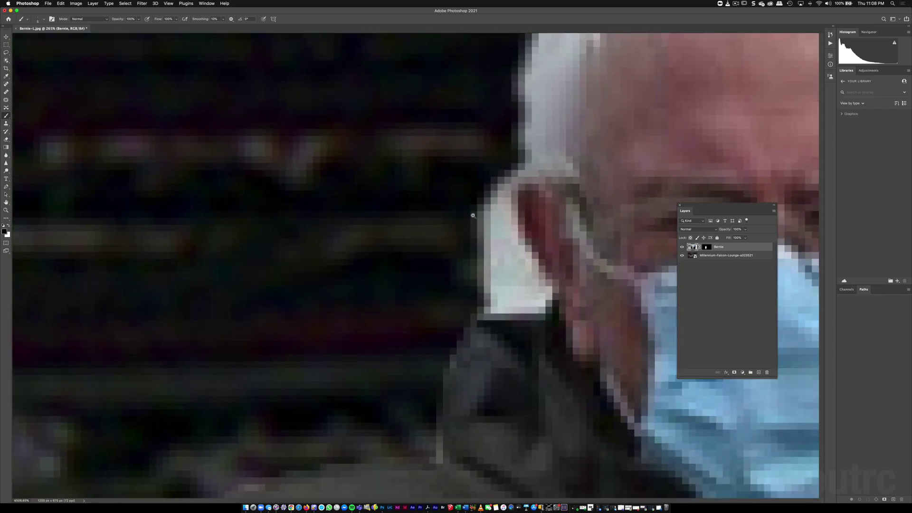
{"action": "left_click", "coordinate": [707, 246]}
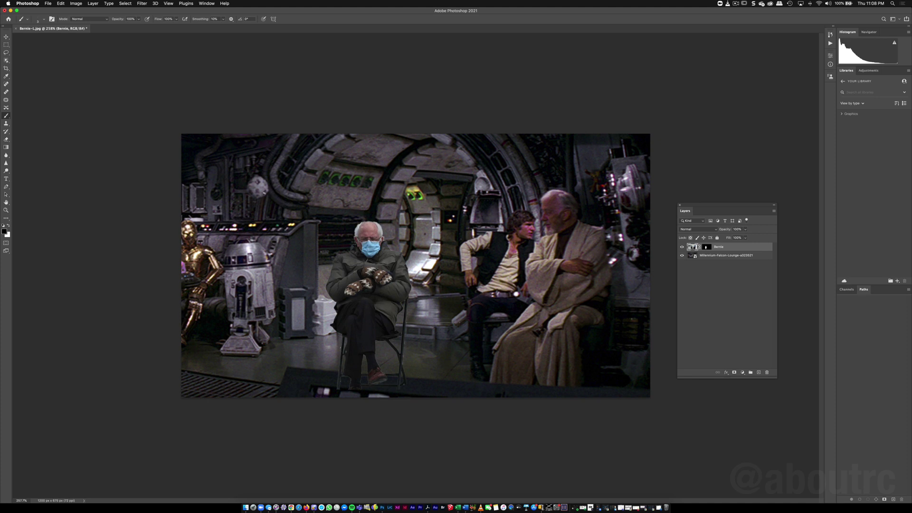
{"action": "left_click", "coordinate": [707, 247]}
{"action": "right_click", "coordinate": [397, 404]}
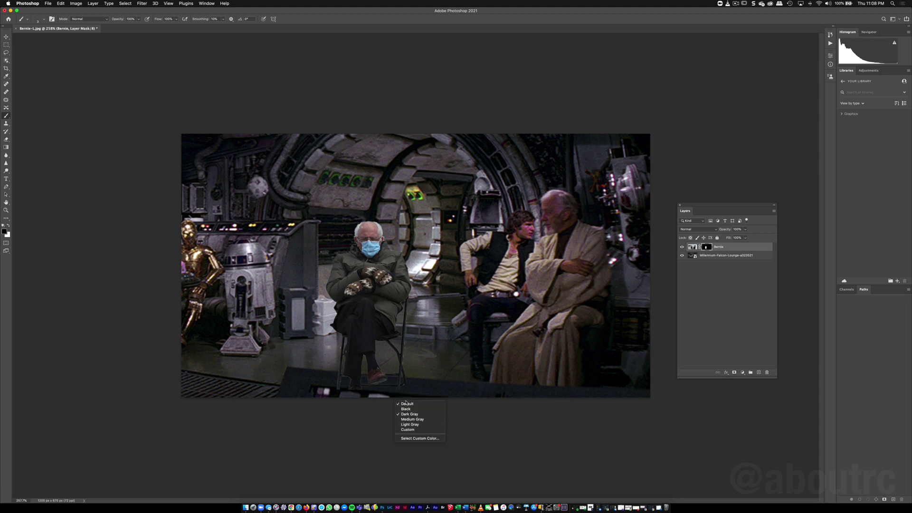
{"action": "left_click", "coordinate": [410, 367]}
{"action": "left_click_drag", "start_coordinate": [427, 365], "coordinate": [491, 365]}
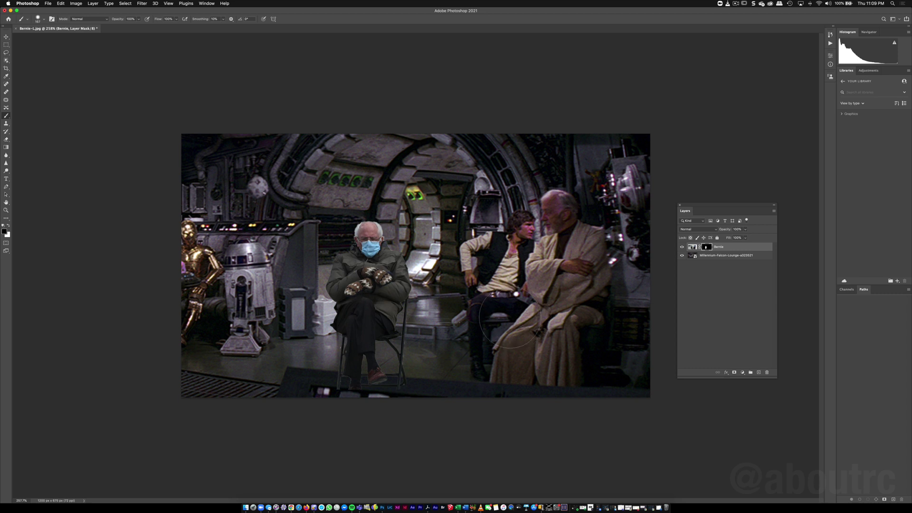
- Set the brush hardness to 100% and mask out Bernie's shoes and chair legs where they overlap the dark foreground console
{"action": "mouse_move", "coordinate": [503, 310]}
{"action": "left_mouse_down", "text": "ctrl+alt"}
{"action": "mouse_move", "coordinate": [552, 323]}
{"action": "mouse_move", "coordinate": [503, 315]}
{"action": "mouse_move", "coordinate": [537, 266]}
{"action": "mouse_move", "coordinate": [496, 147]}
{"action": "mouse_move", "coordinate": [497, 228]}
{"action": "mouse_move", "coordinate": [508, 112]}
{"action": "mouse_move", "coordinate": [497, 228]}
{"action": "mouse_move", "coordinate": [495, 192]}
{"action": "left_mouse_up", "text": "ctrl+alt"}
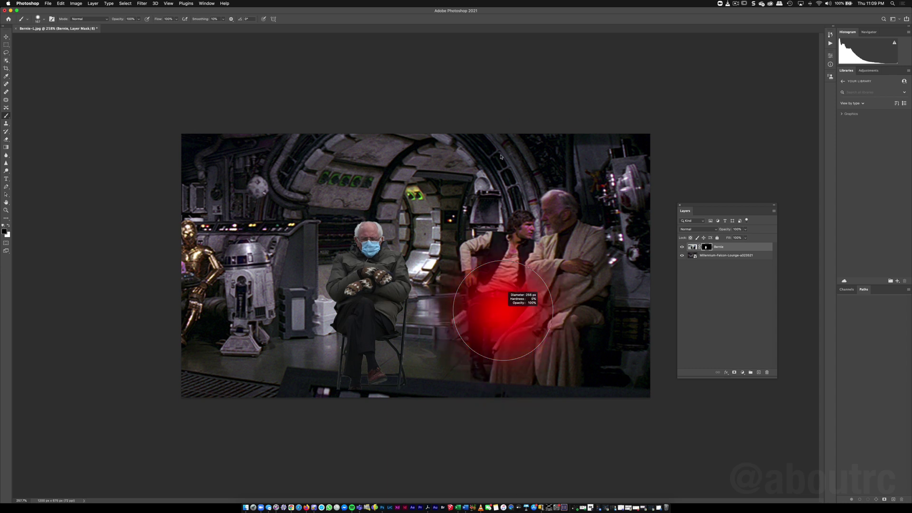
{"action": "left_click_drag", "start_coordinate": [501, 156], "coordinate": [513, 328], "text": "ctrl+alt"}
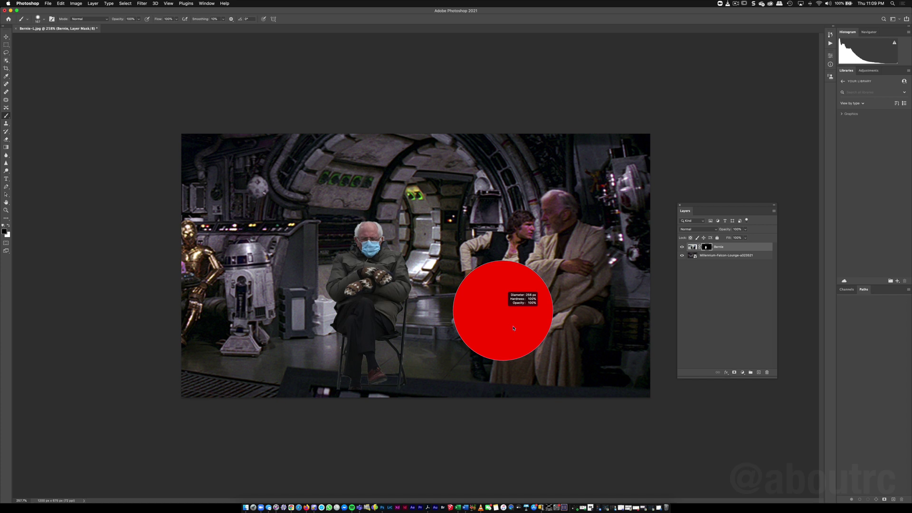
{"action": "mouse_move", "coordinate": [514, 329]}
{"action": "left_mouse_down", "text": "ctrl+alt"}
{"action": "mouse_move", "coordinate": [613, 309]}
{"action": "mouse_move", "coordinate": [536, 285]}
{"action": "mouse_move", "coordinate": [487, 231]}
{"action": "mouse_move", "coordinate": [499, 230]}
{"action": "mouse_move", "coordinate": [505, 331]}
{"action": "left_mouse_up", "text": "ctrl+alt"}
{"action": "right_click", "coordinate": [397, 411]}
{"action": "left_click", "coordinate": [428, 380]}
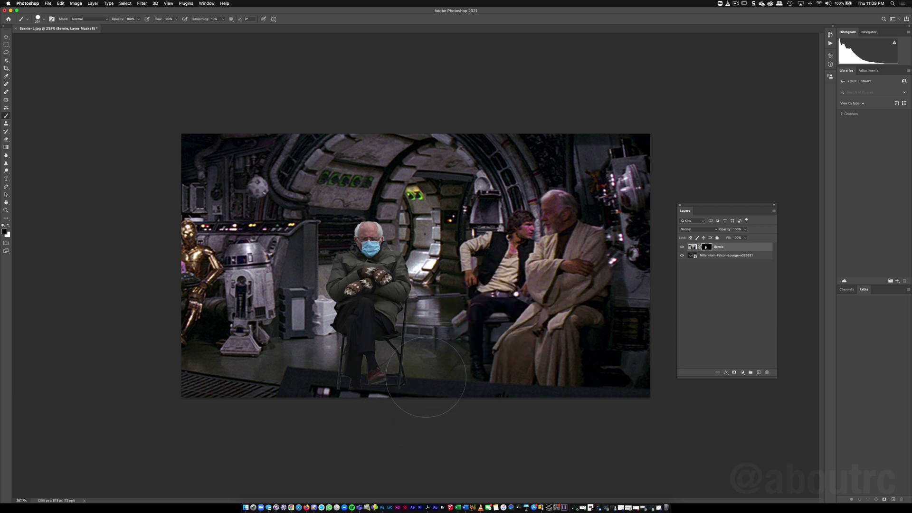
{"action": "mouse_move", "coordinate": [437, 374]}
{"action": "left_mouse_down", "text": "ctrl+alt"}
{"action": "mouse_move", "coordinate": [383, 383]}
{"action": "mouse_move", "coordinate": [412, 389]}
{"action": "mouse_move", "coordinate": [334, 385]}
{"action": "mouse_move", "coordinate": [387, 387]}
{"action": "mouse_move", "coordinate": [337, 385]}
{"action": "mouse_move", "coordinate": [352, 386]}
{"action": "left_mouse_up", "text": "ctrl+alt"}
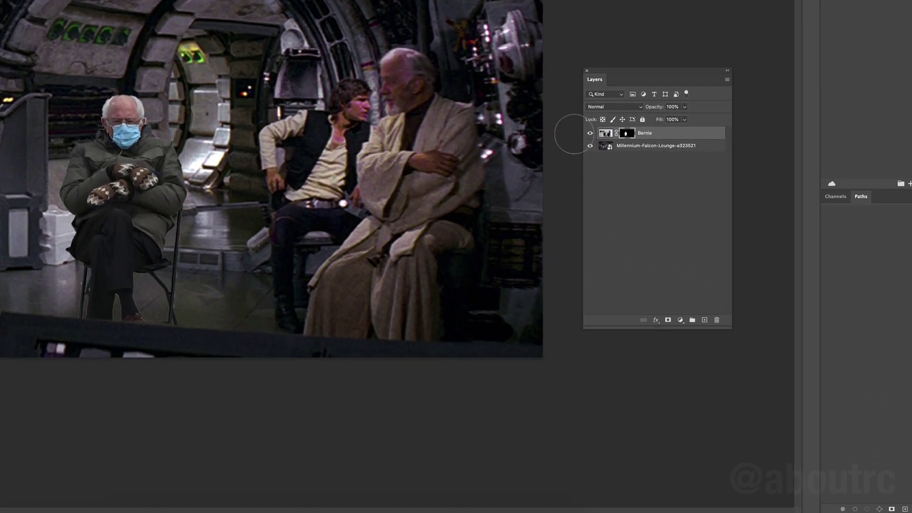
- Add a Curves adjustment above the Bernie layer, darken it with a point at input 142, output 60, and invert its mask
{"action": "left_click", "coordinate": [675, 316]}
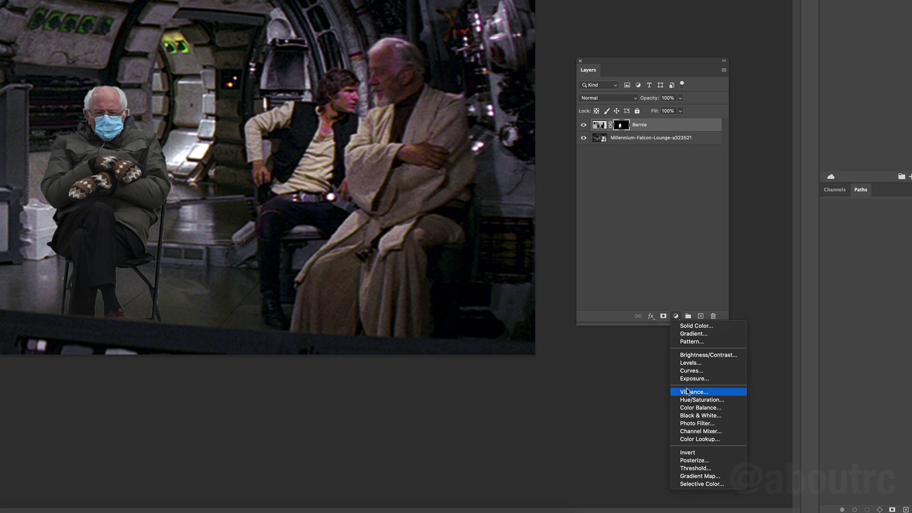
{"action": "left_click", "coordinate": [712, 372]}
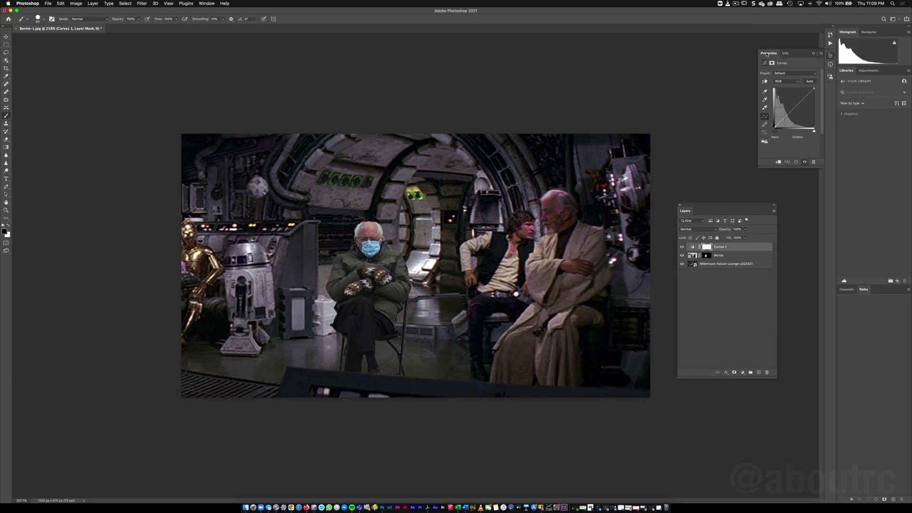
{"action": "left_click_drag", "start_coordinate": [766, 54], "coordinate": [545, 101]}
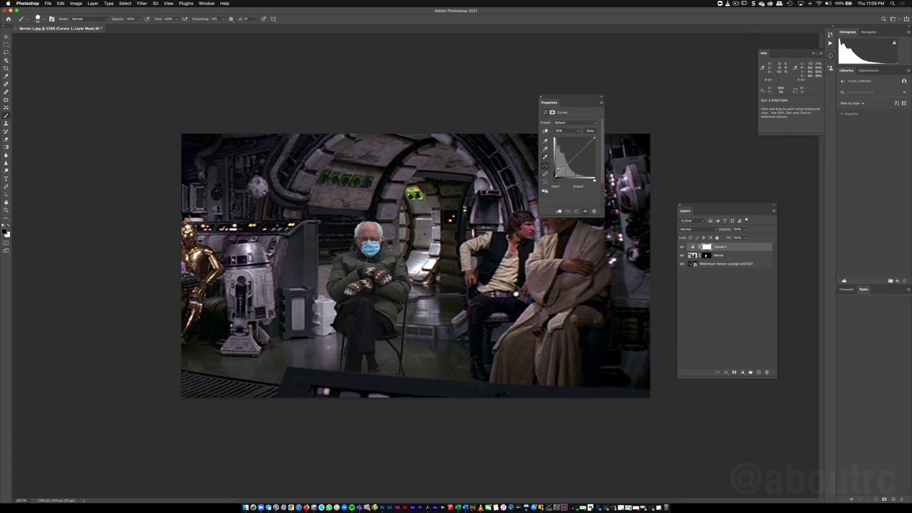
{"action": "left_click", "coordinate": [571, 157]}
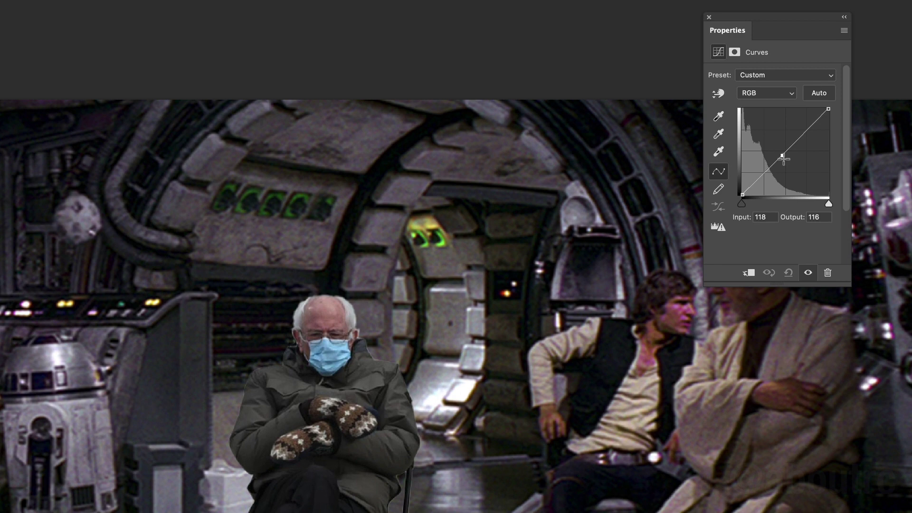
{"action": "left_click_drag", "start_coordinate": [783, 159], "coordinate": [790, 174]}
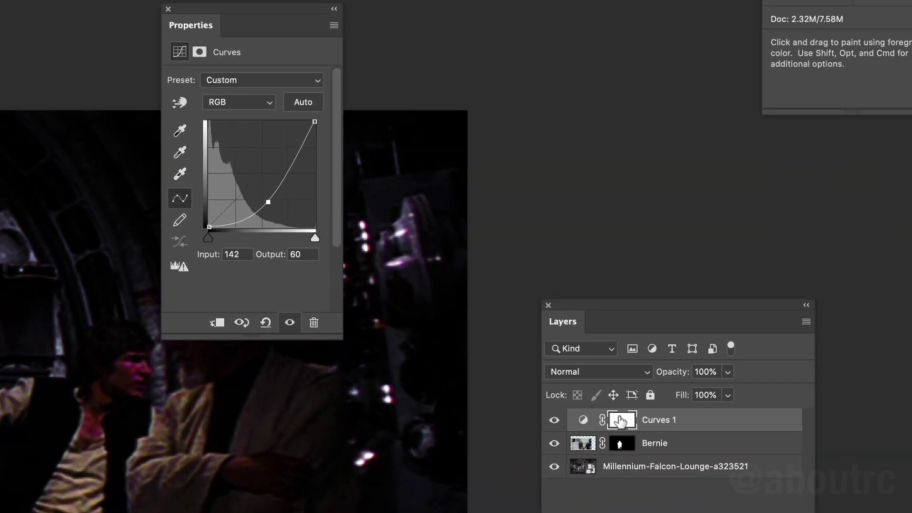
{"action": "key", "text": "super+i"}
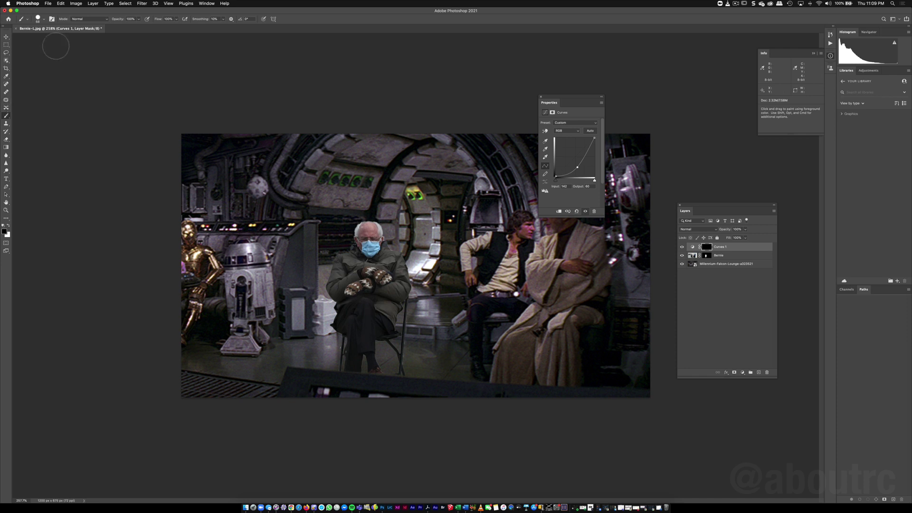
- Paint shading in white at 13% flow on the Curves mask around Bernie's coat, legs and chair, then move the curve settings off the image
{"action": "left_click", "coordinate": [177, 19]}
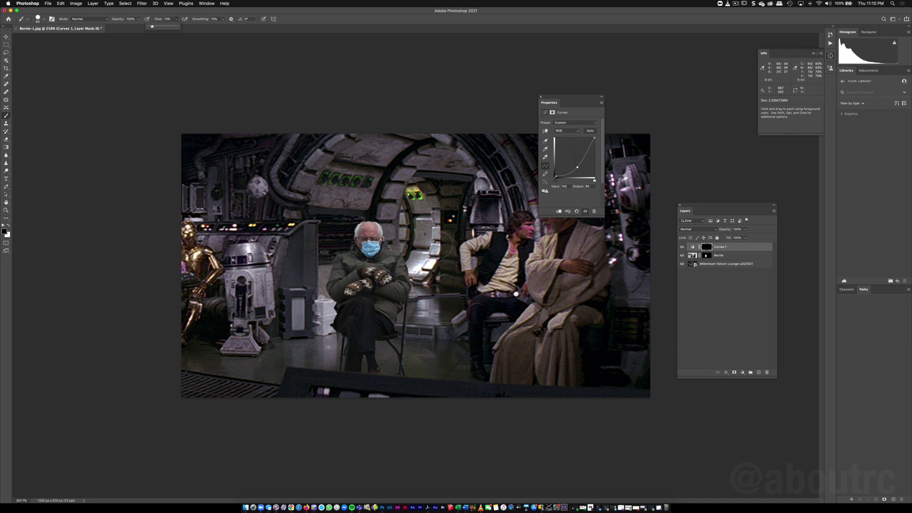
{"action": "mouse_move", "coordinate": [383, 231]}
{"action": "left_mouse_down"}
{"action": "mouse_move", "coordinate": [398, 233]}
{"action": "mouse_move", "coordinate": [396, 267]}
{"action": "mouse_move", "coordinate": [400, 60]}
{"action": "left_mouse_up"}
{"action": "key", "text": "x"}
{"action": "left_click_drag", "start_coordinate": [418, 287], "coordinate": [404, 316]}
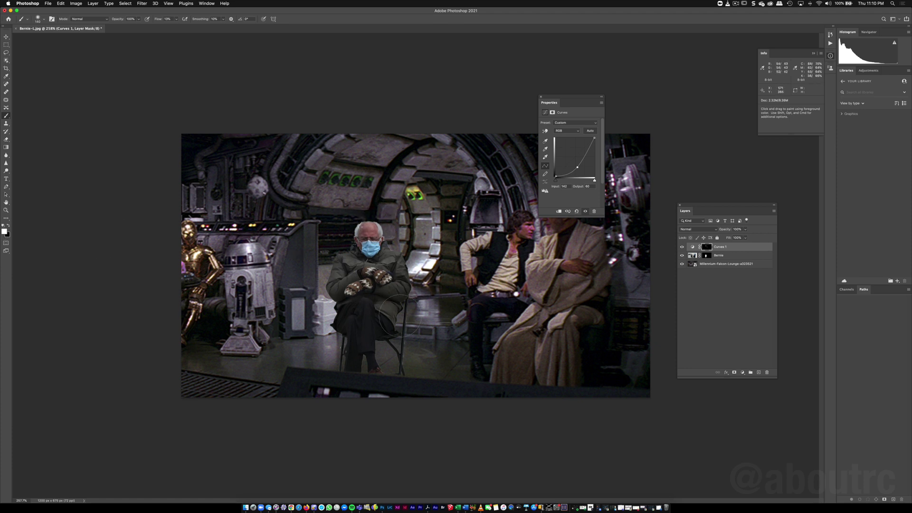
{"action": "left_click_drag", "start_coordinate": [321, 266], "coordinate": [327, 281]}
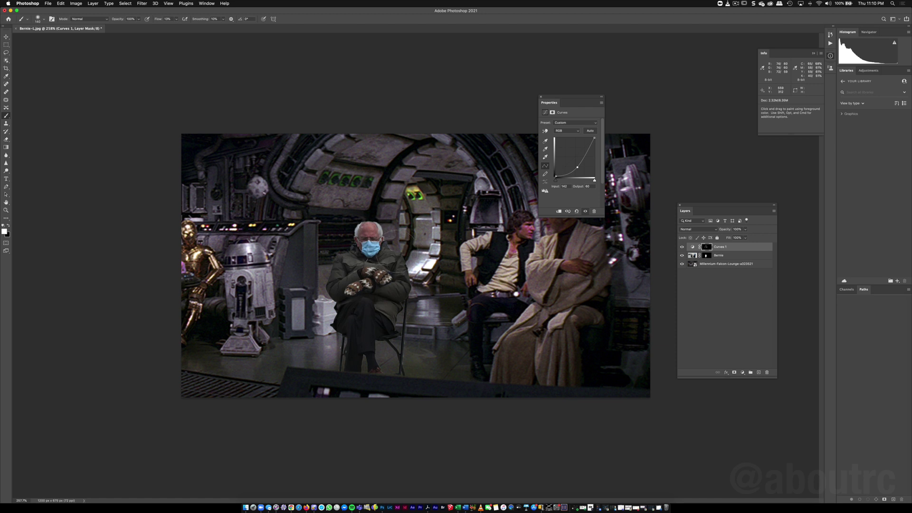
{"action": "mouse_move", "coordinate": [332, 325]}
{"action": "left_mouse_down"}
{"action": "mouse_move", "coordinate": [326, 319]}
{"action": "mouse_move", "coordinate": [327, 343]}
{"action": "left_mouse_up"}
{"action": "left_click_drag", "start_coordinate": [416, 343], "coordinate": [435, 357]}
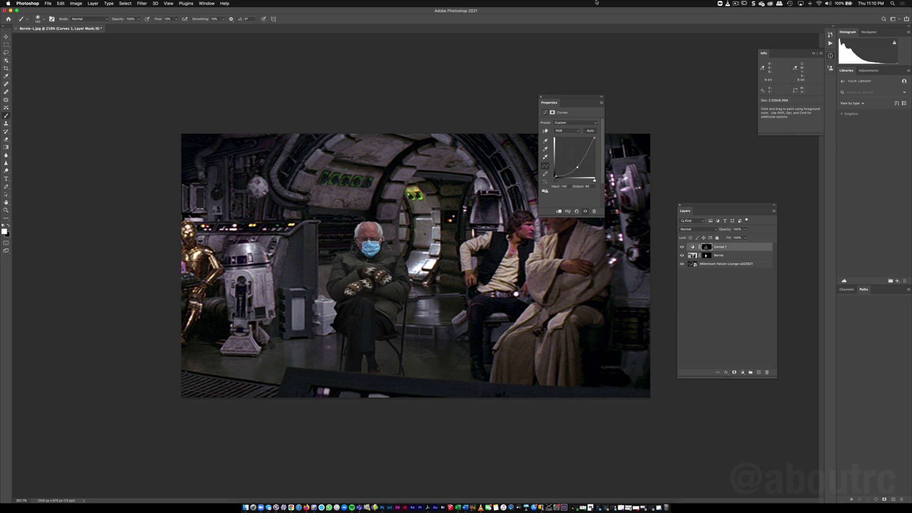
{"action": "left_click_drag", "start_coordinate": [571, 97], "coordinate": [704, 68]}
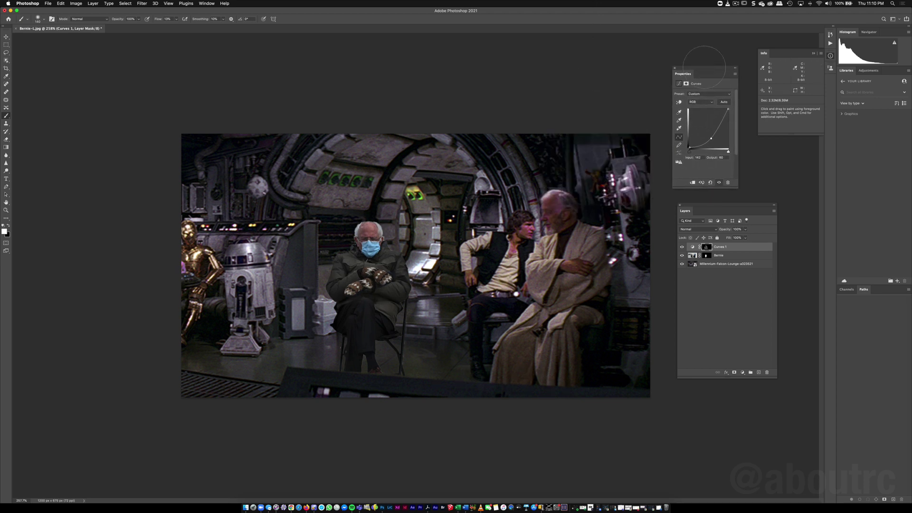